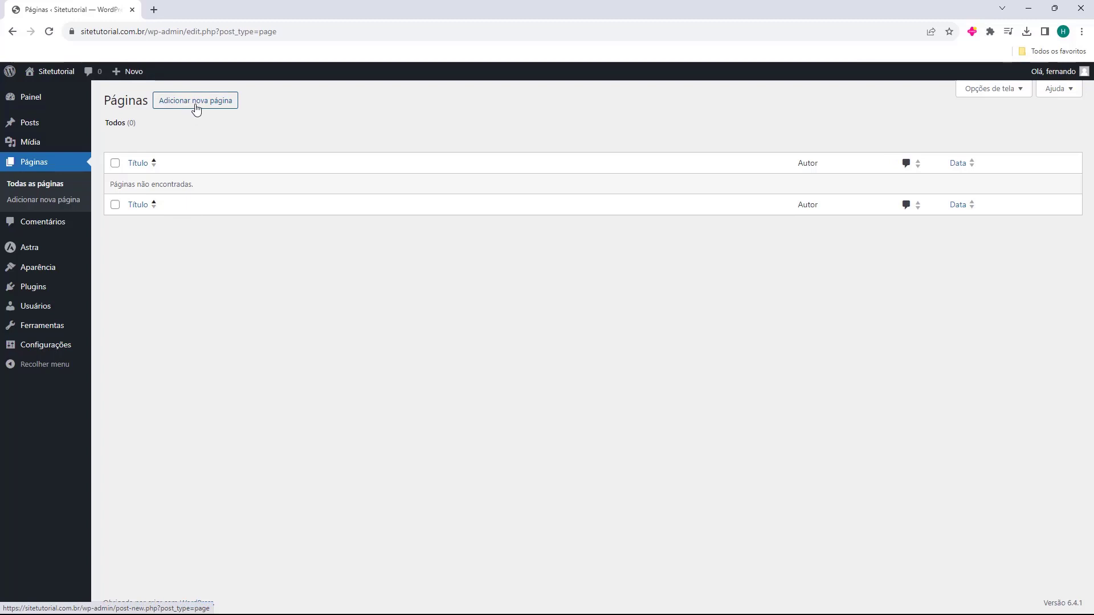
Create a new page and title it "Exemplo".
{"action": "left_click", "coordinate": [196, 106]}
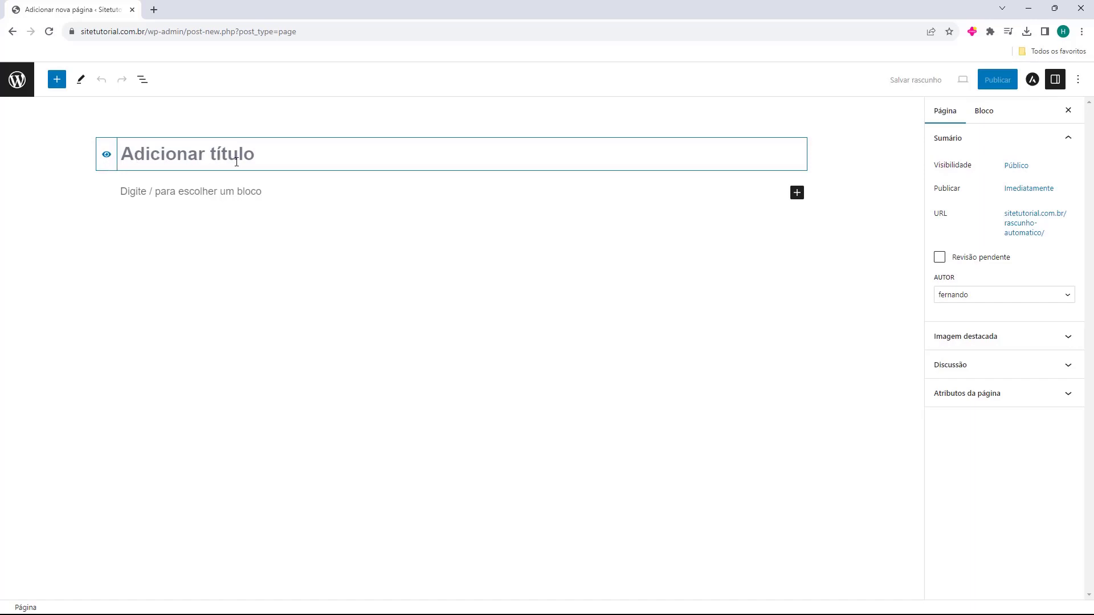
{"action": "type", "text": "Exemplo"}
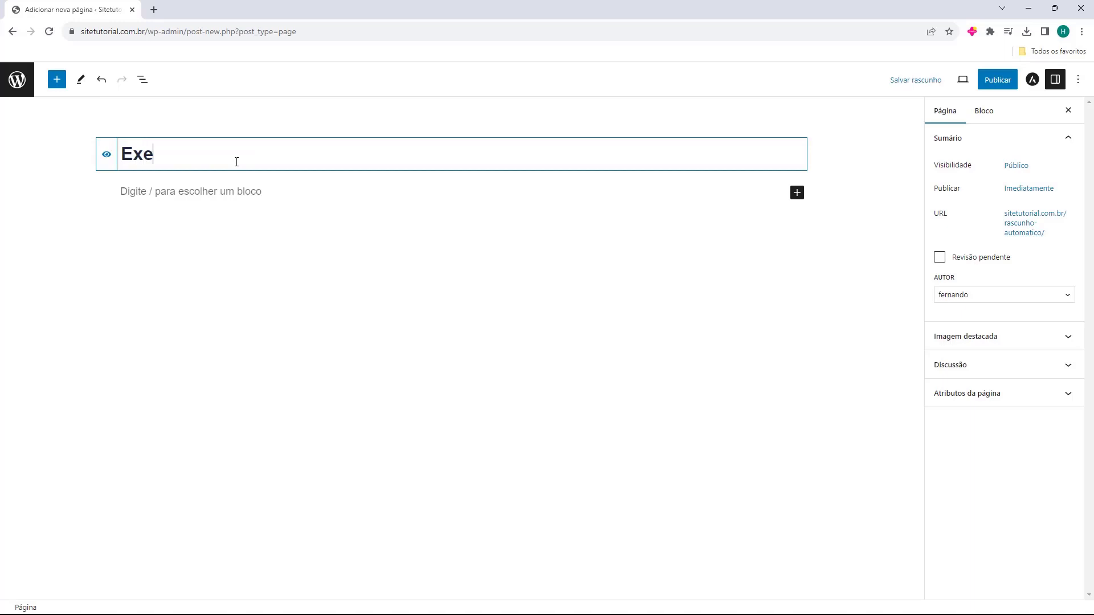
Enter the test text "asasasas" in the empty paragraph below the title and delete it.
{"action": "left_click", "coordinate": [130, 196]}
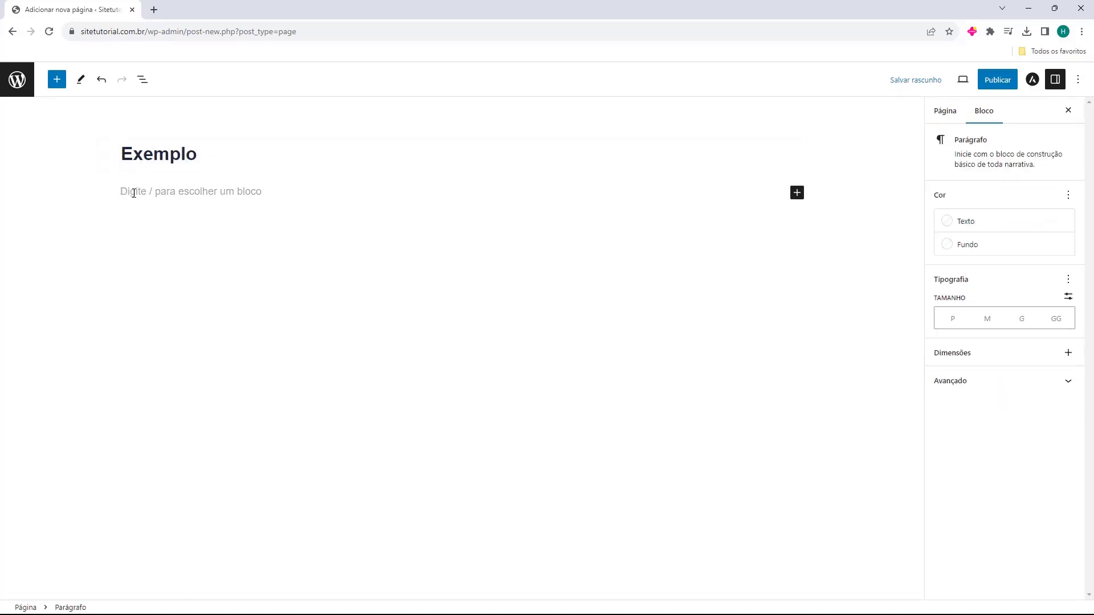
{"action": "left_click", "coordinate": [106, 197]}
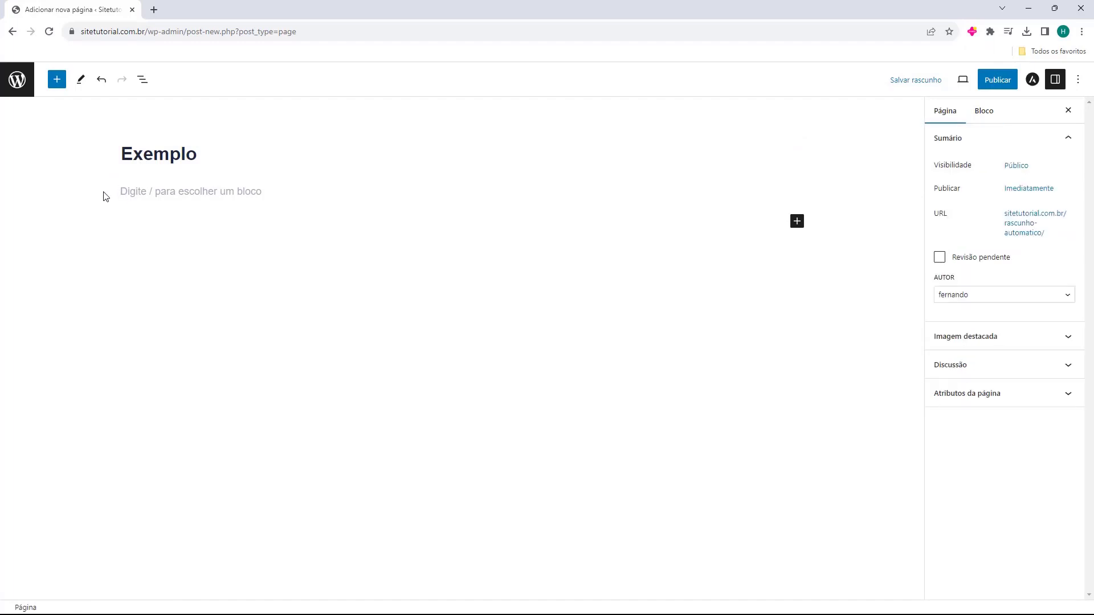
{"action": "left_click", "coordinate": [139, 192]}
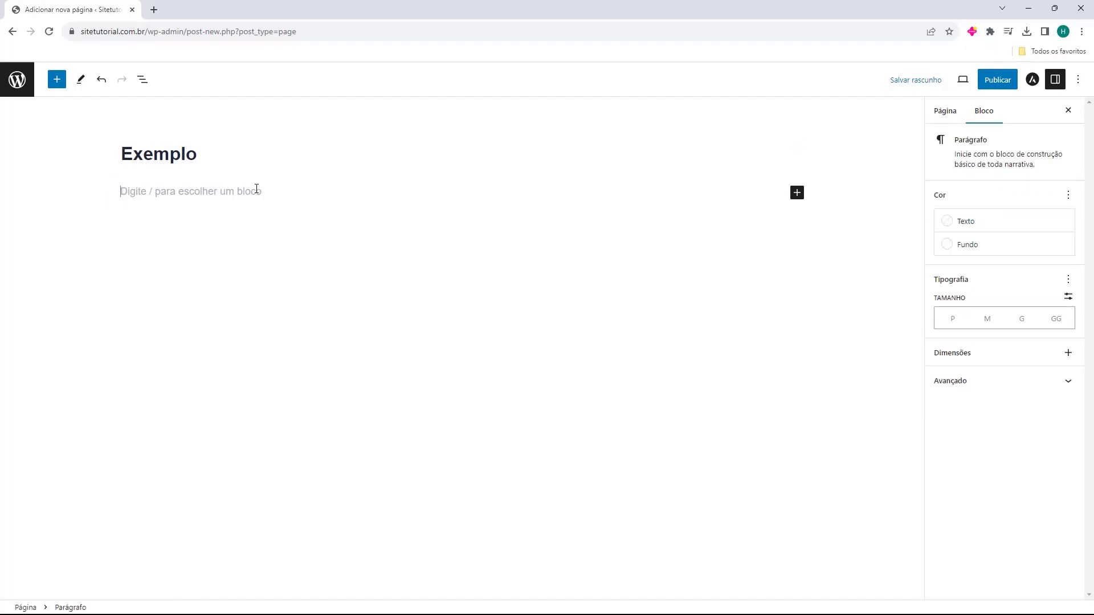
{"action": "type", "text": "asasasas"}
{"action": "left_click_drag", "start_coordinate": [236, 194], "coordinate": [120, 193]}
{"action": "key", "text": "BackSpace"}
Open the full block library and skim through the whole range of available blocks.
{"action": "left_click", "coordinate": [797, 193]}
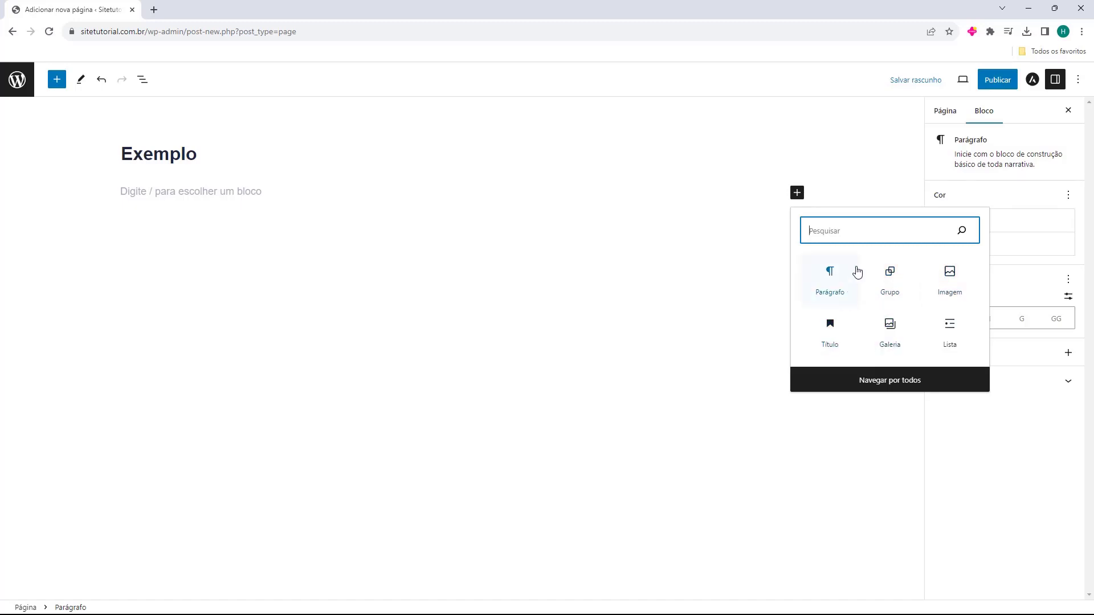
{"action": "left_click", "coordinate": [877, 386]}
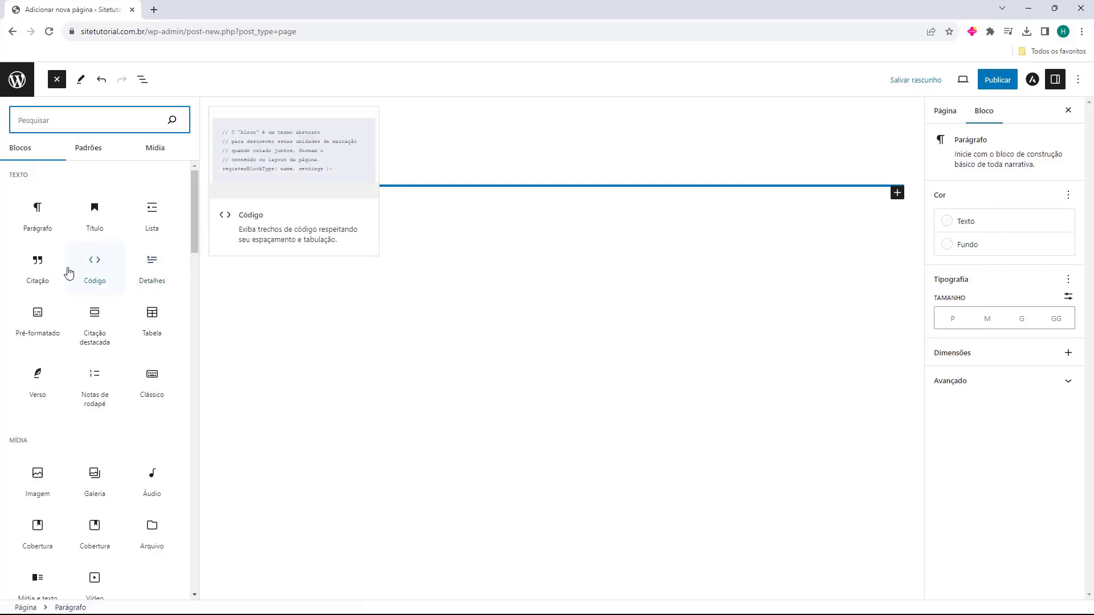
{"action": "scroll", "coordinate": [84, 195], "scroll_direction": "down", "scroll_amount": 2}
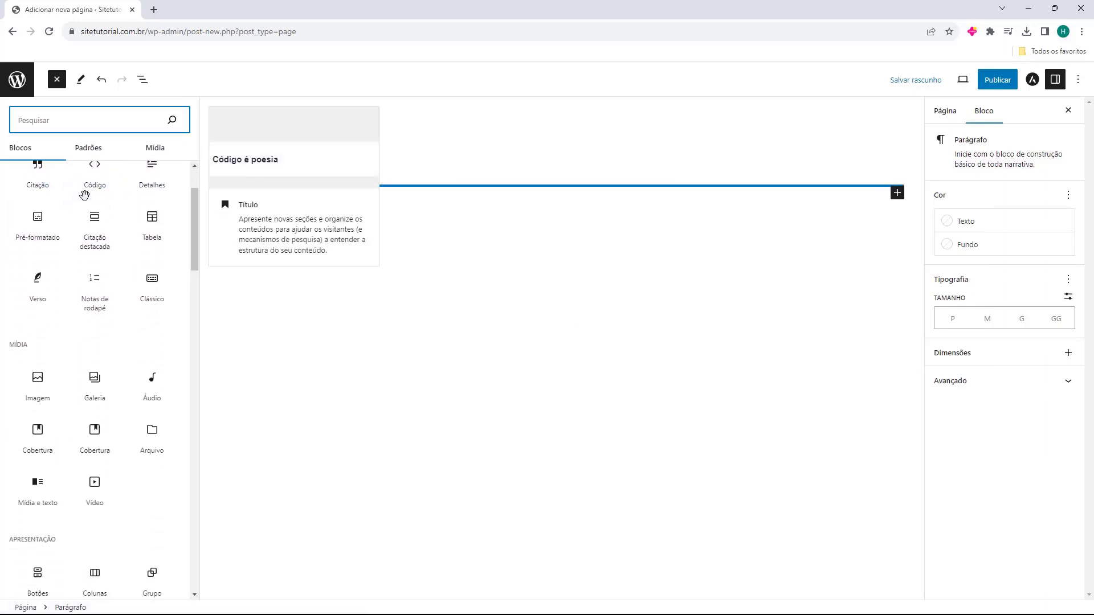
{"action": "scroll", "coordinate": [85, 195], "scroll_direction": "down", "scroll_amount": 15}
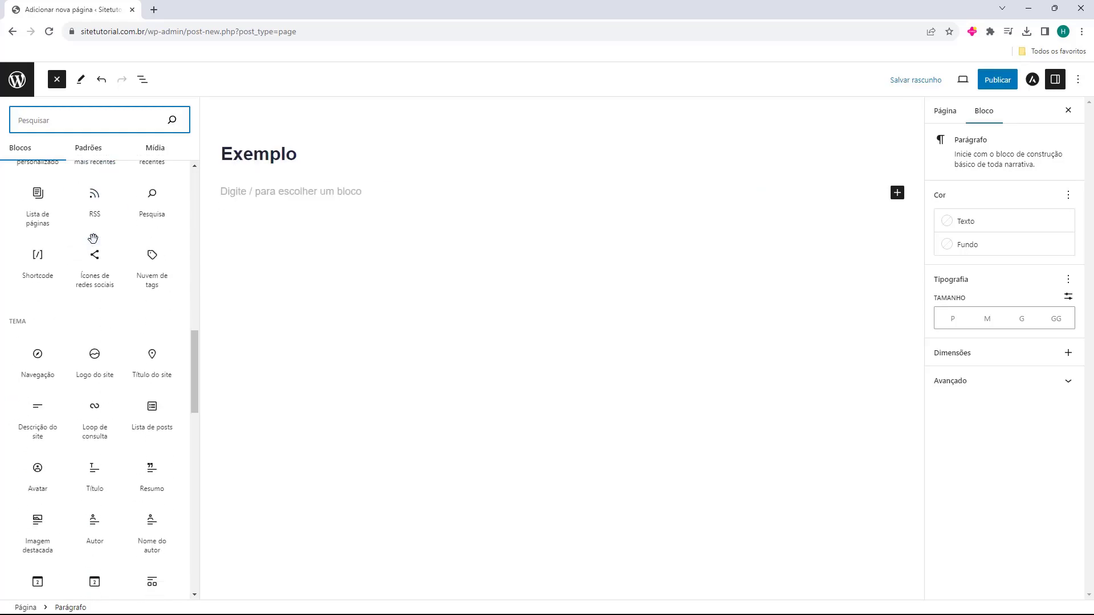
{"action": "scroll", "coordinate": [93, 239], "scroll_direction": "down", "scroll_amount": 15}
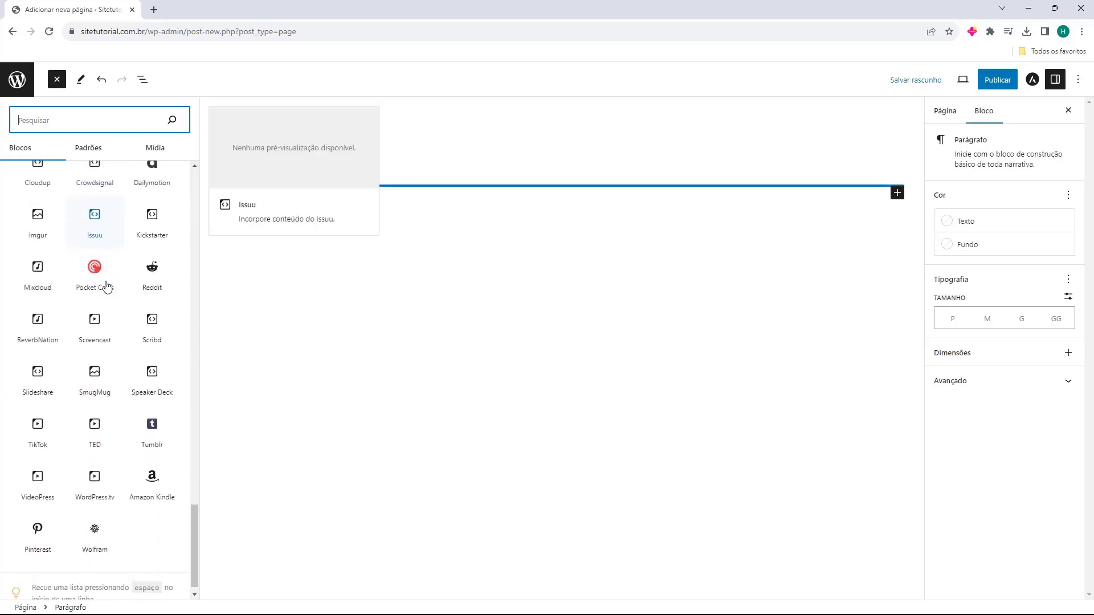
{"action": "scroll", "coordinate": [127, 327], "scroll_direction": "up", "scroll_amount": 12}
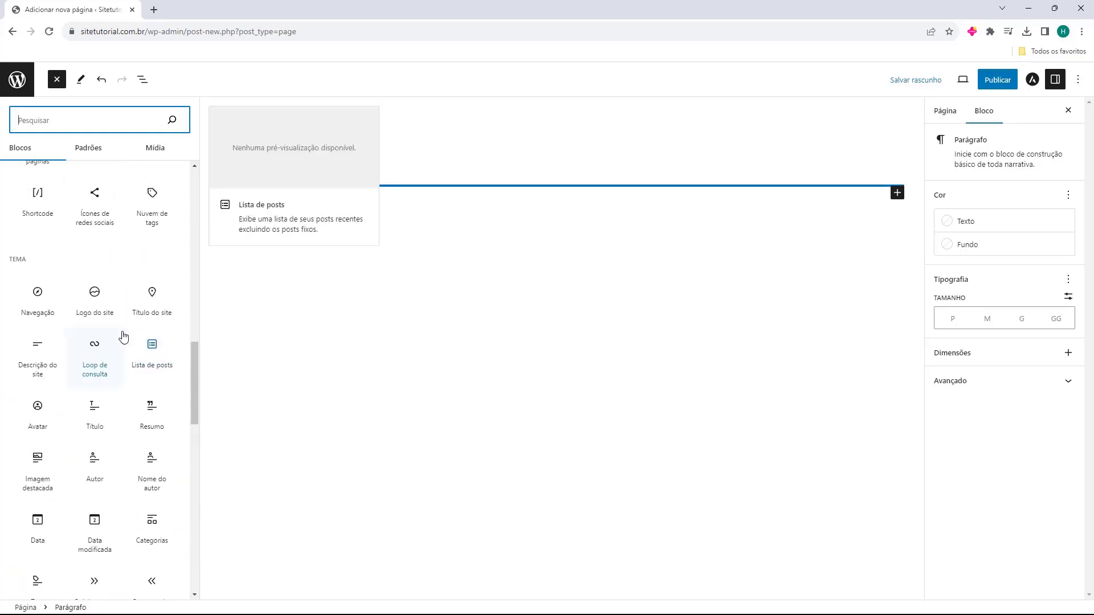
{"action": "scroll", "coordinate": [123, 337], "scroll_direction": "up", "scroll_amount": 10}
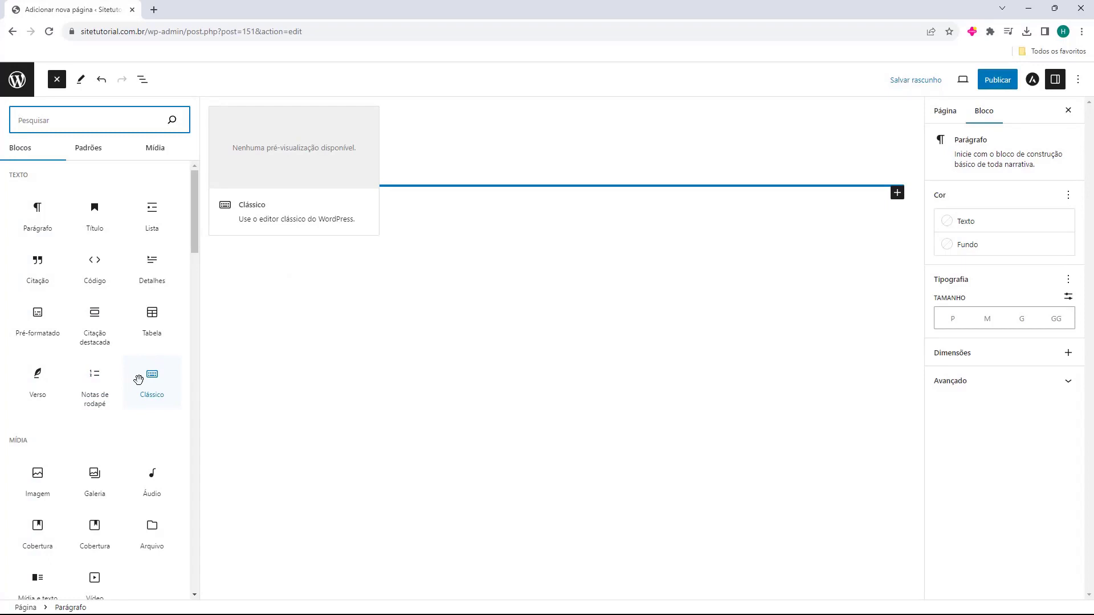
Examine the block categories one by one, from Texto and Mídia through Apresentação, Widgets, Tema and Códigos incorporados.
{"action": "scroll", "coordinate": [139, 379], "scroll_direction": "down", "scroll_amount": 2}
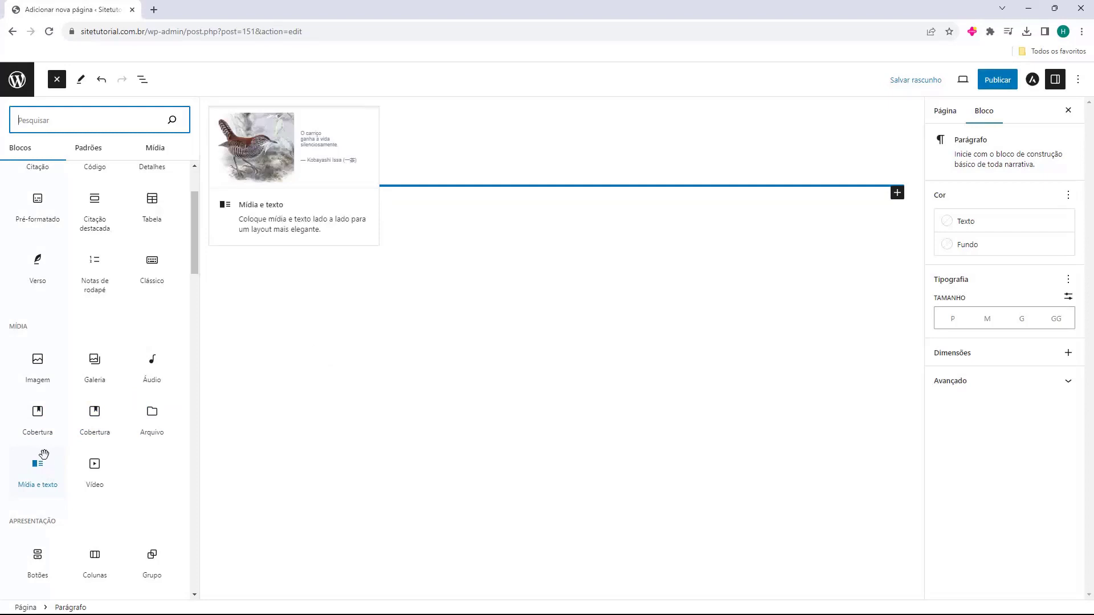
{"action": "scroll", "coordinate": [57, 365], "scroll_direction": "down", "scroll_amount": 5}
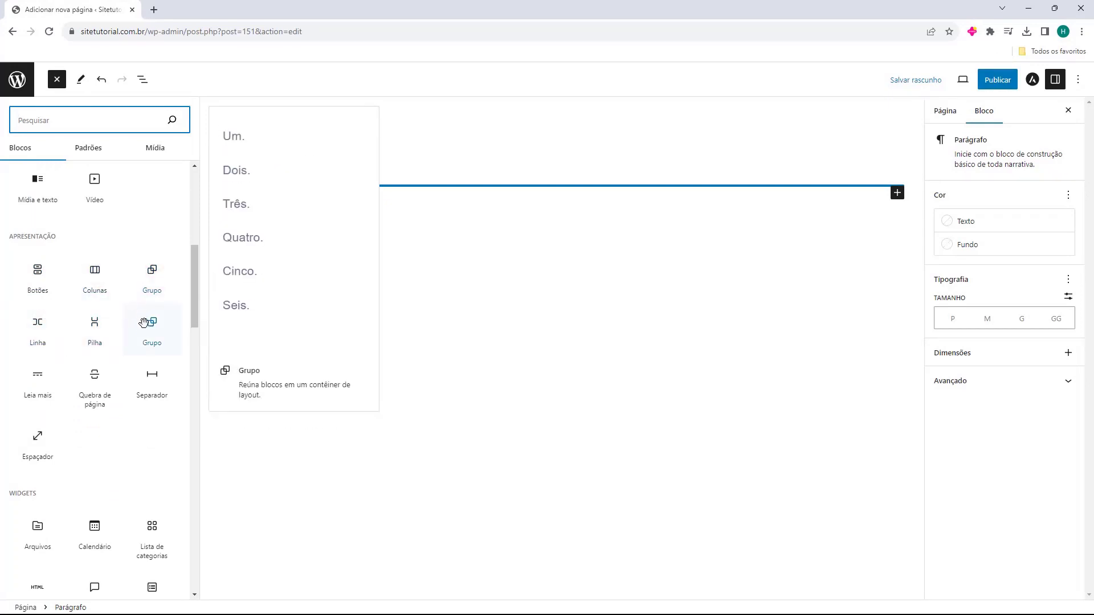
{"action": "scroll", "coordinate": [88, 320], "scroll_direction": "down", "scroll_amount": 2}
{"action": "scroll", "coordinate": [91, 293], "scroll_direction": "down", "scroll_amount": 6}
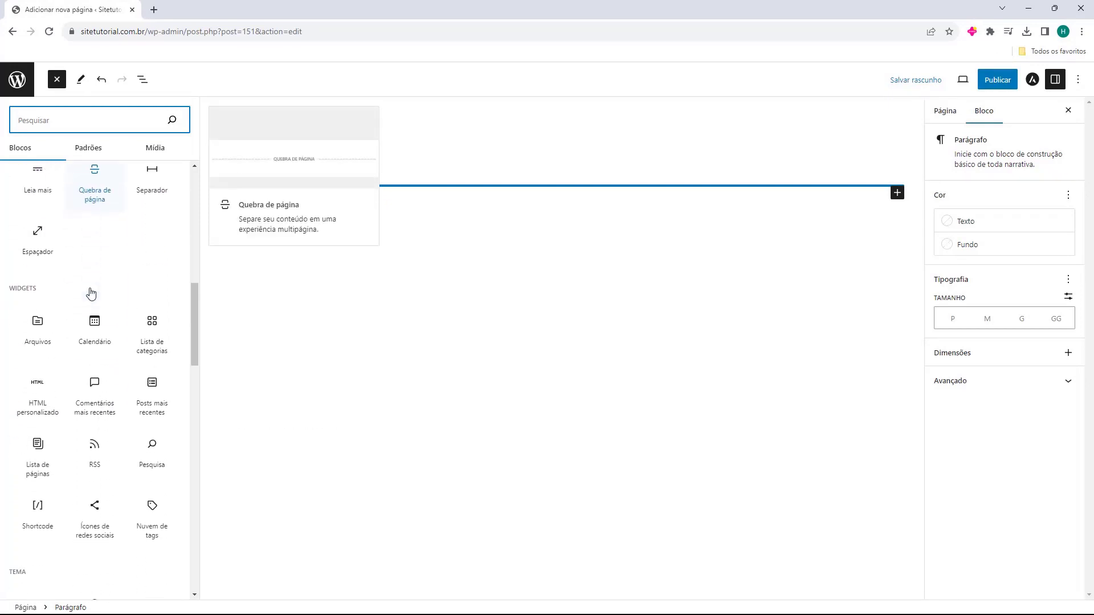
{"action": "scroll", "coordinate": [90, 349], "scroll_direction": "up", "scroll_amount": 7}
{"action": "scroll", "coordinate": [78, 348], "scroll_direction": "down", "scroll_amount": 2}
{"action": "scroll", "coordinate": [63, 296], "scroll_direction": "down", "scroll_amount": 3}
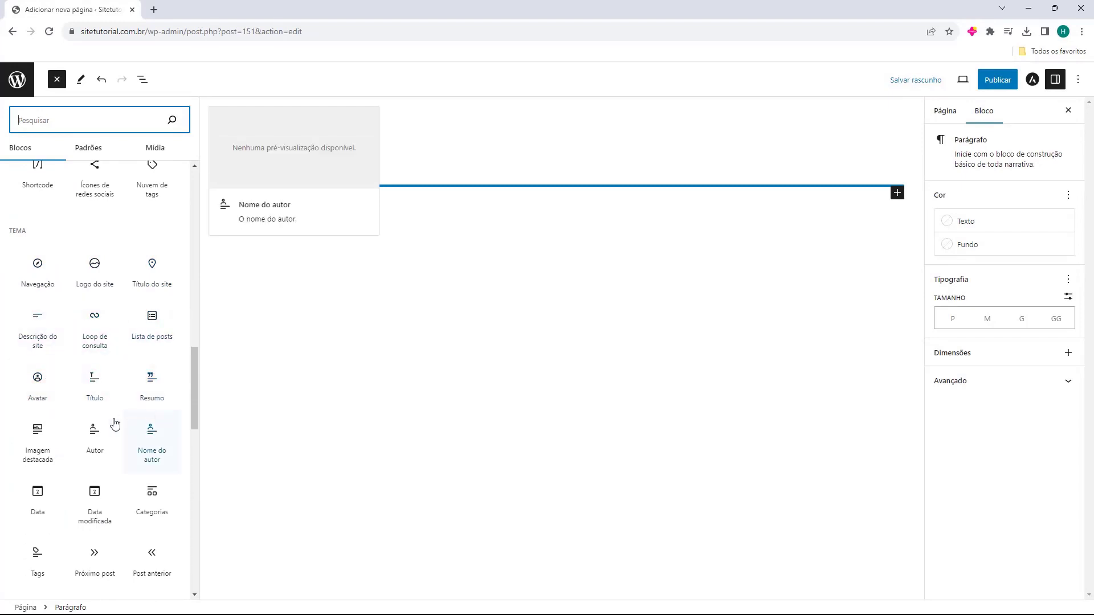
{"action": "scroll", "coordinate": [69, 319], "scroll_direction": "down", "scroll_amount": 2}
{"action": "scroll", "coordinate": [36, 354], "scroll_direction": "up", "scroll_amount": 1}
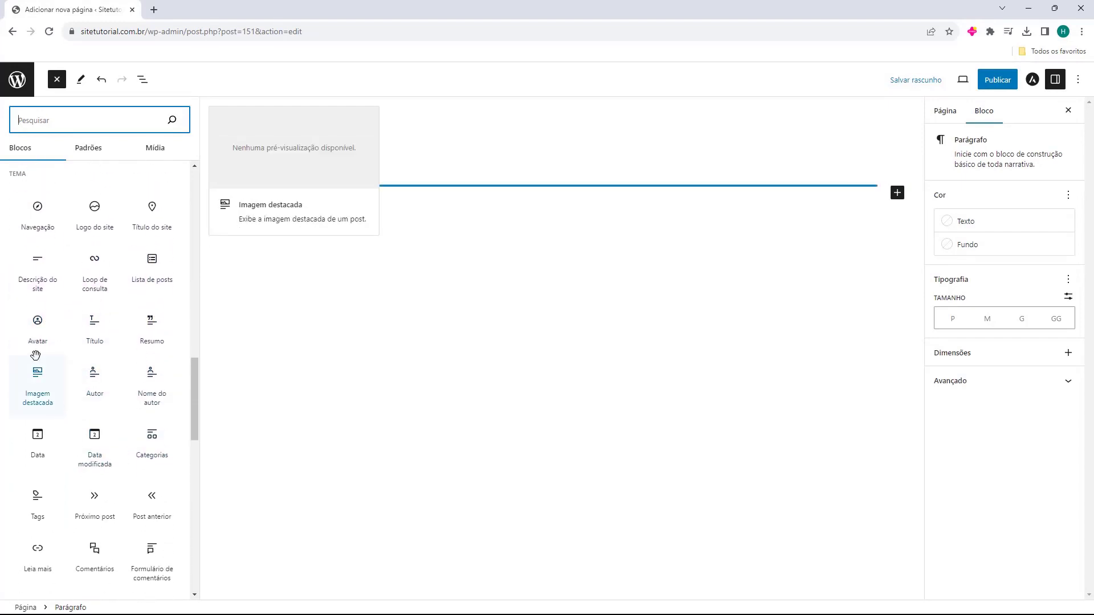
{"action": "scroll", "coordinate": [74, 262], "scroll_direction": "down", "scroll_amount": 2}
{"action": "scroll", "coordinate": [73, 263], "scroll_direction": "down", "scroll_amount": 6}
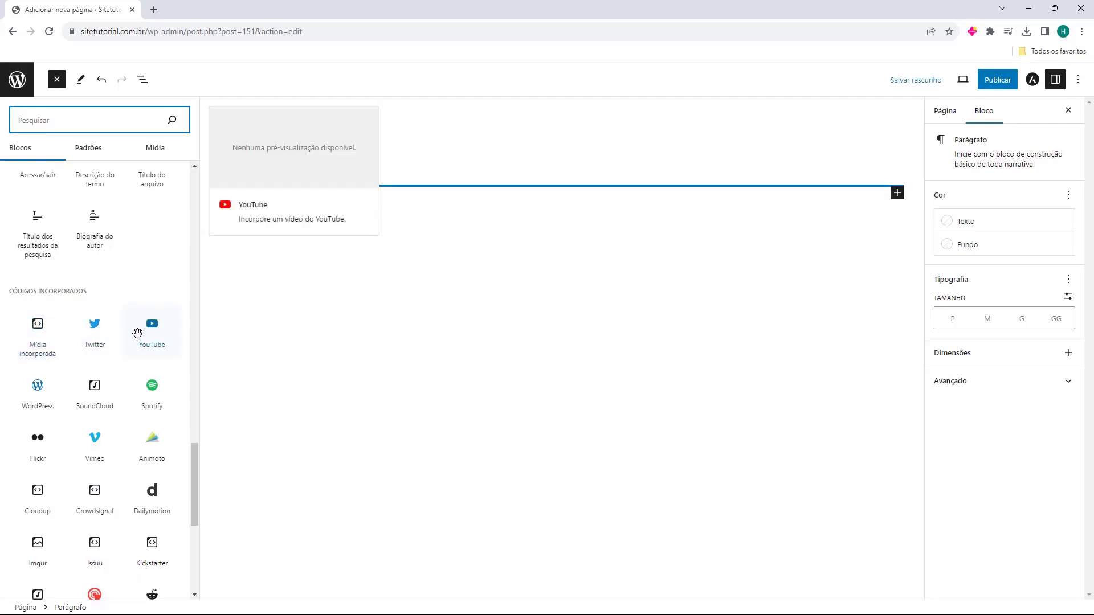
{"action": "scroll", "coordinate": [137, 329], "scroll_direction": "down", "scroll_amount": 1}
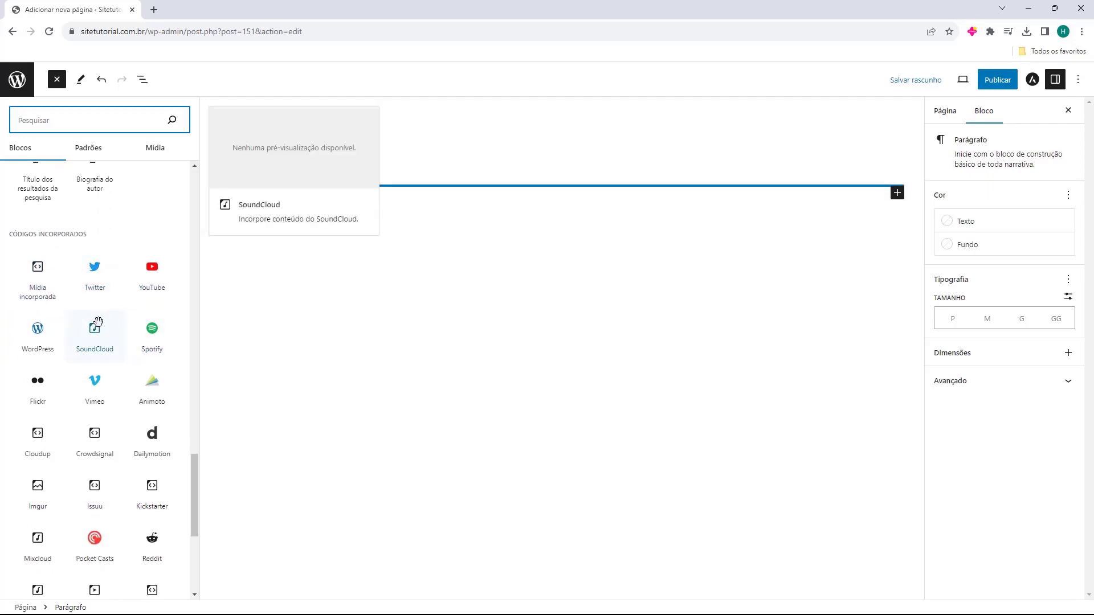
{"action": "scroll", "coordinate": [94, 324], "scroll_direction": "down", "scroll_amount": 5}
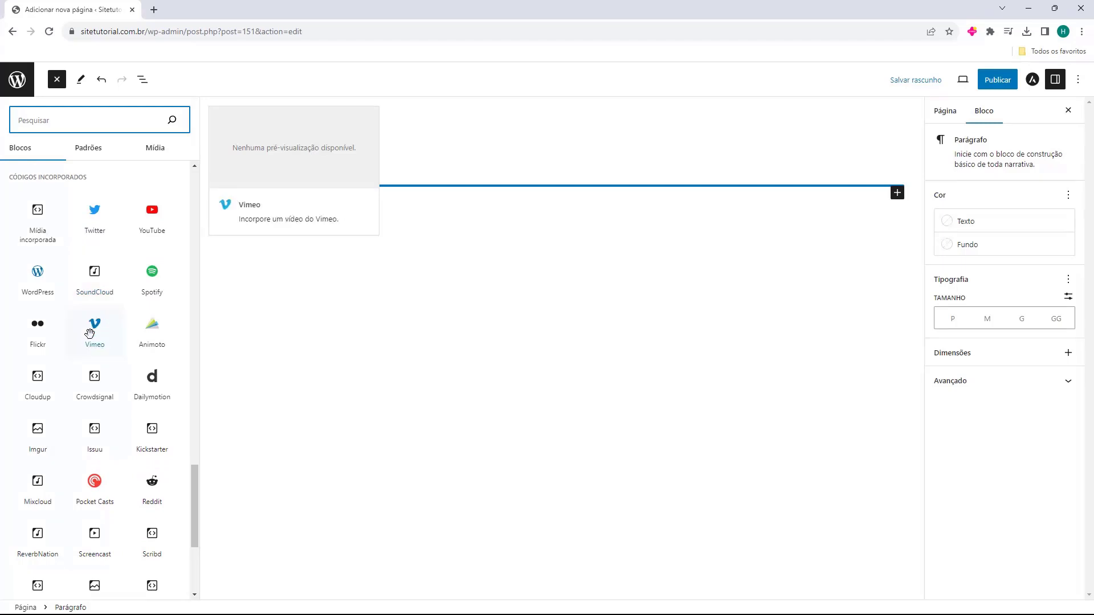
{"action": "scroll", "coordinate": [85, 399], "scroll_direction": "down", "scroll_amount": 1}
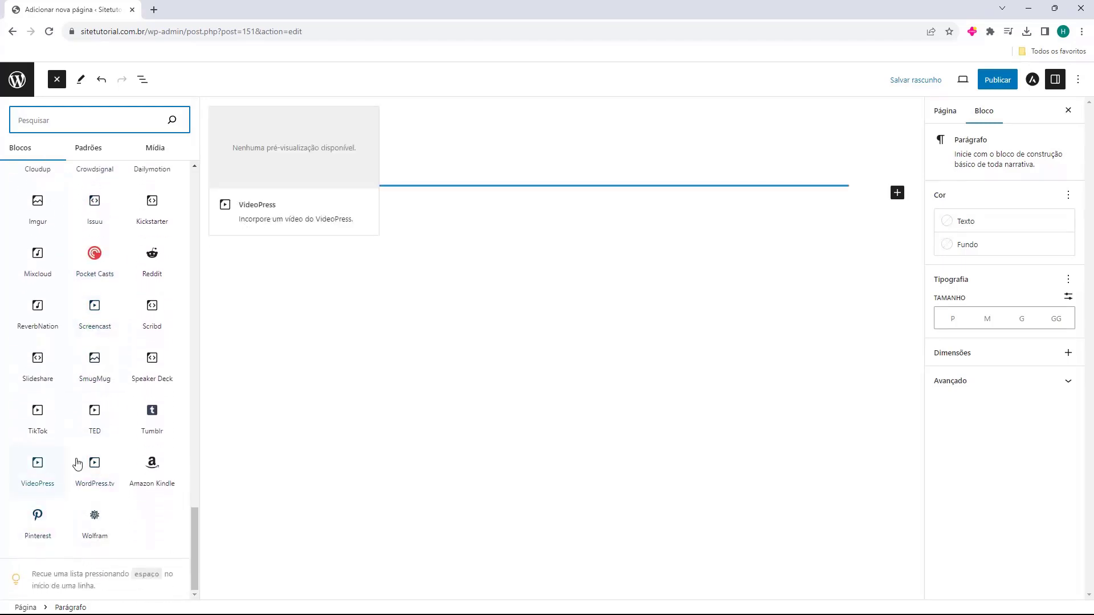
{"action": "scroll", "coordinate": [85, 484], "scroll_direction": "up", "scroll_amount": 15}
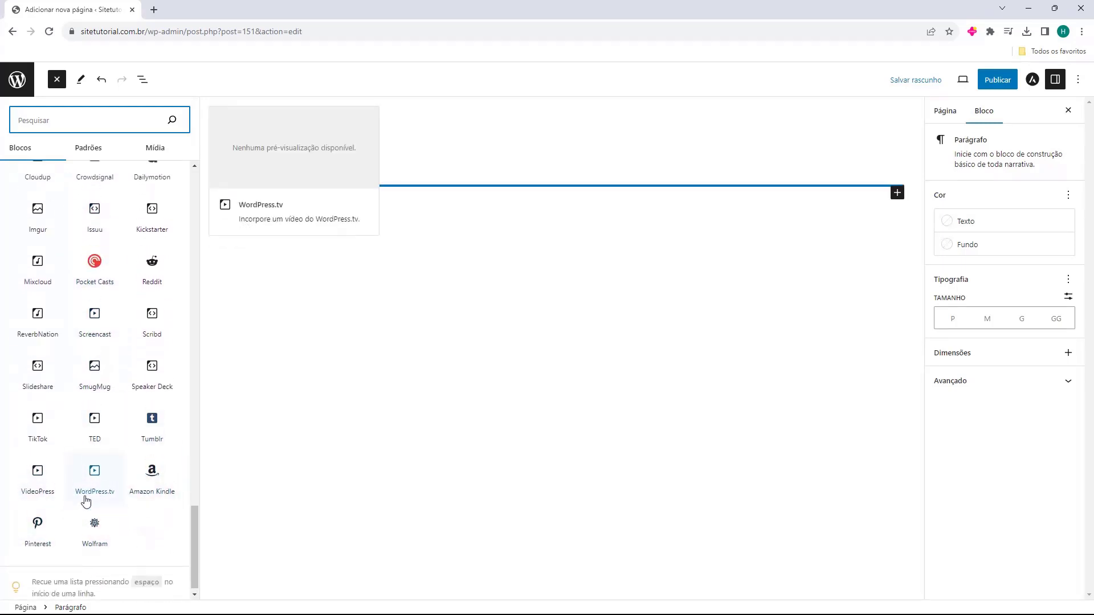
{"action": "scroll", "coordinate": [83, 494], "scroll_direction": "up", "scroll_amount": 15}
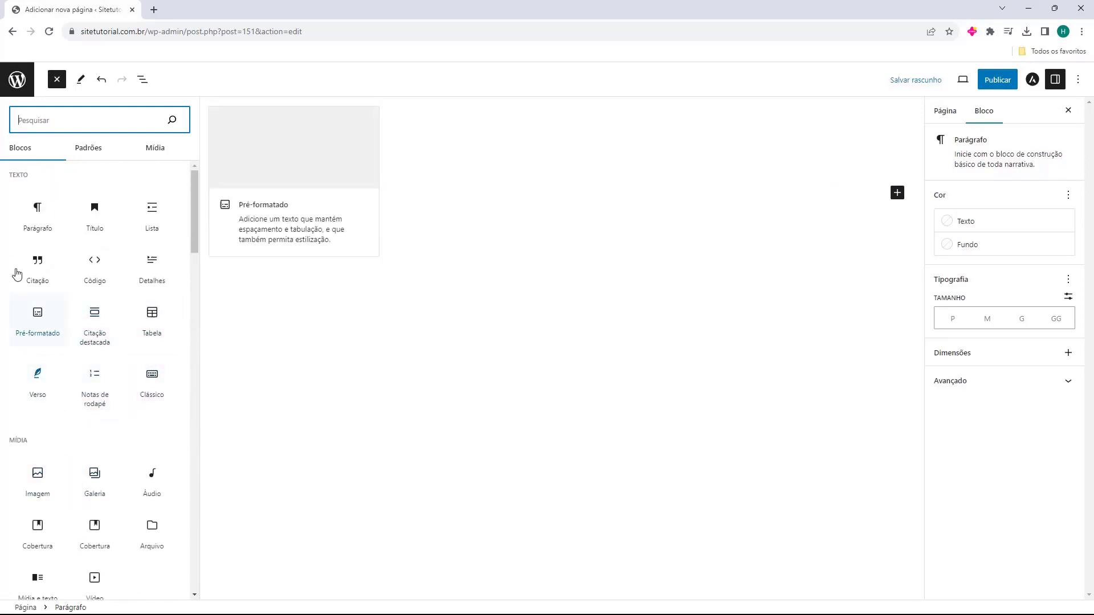
Add a paragraph block below the title and fill it with placeholder text beginning "Lorem ipsum dolor sit amet, consectetur adipiscing elit.".
{"action": "left_click", "coordinate": [34, 208]}
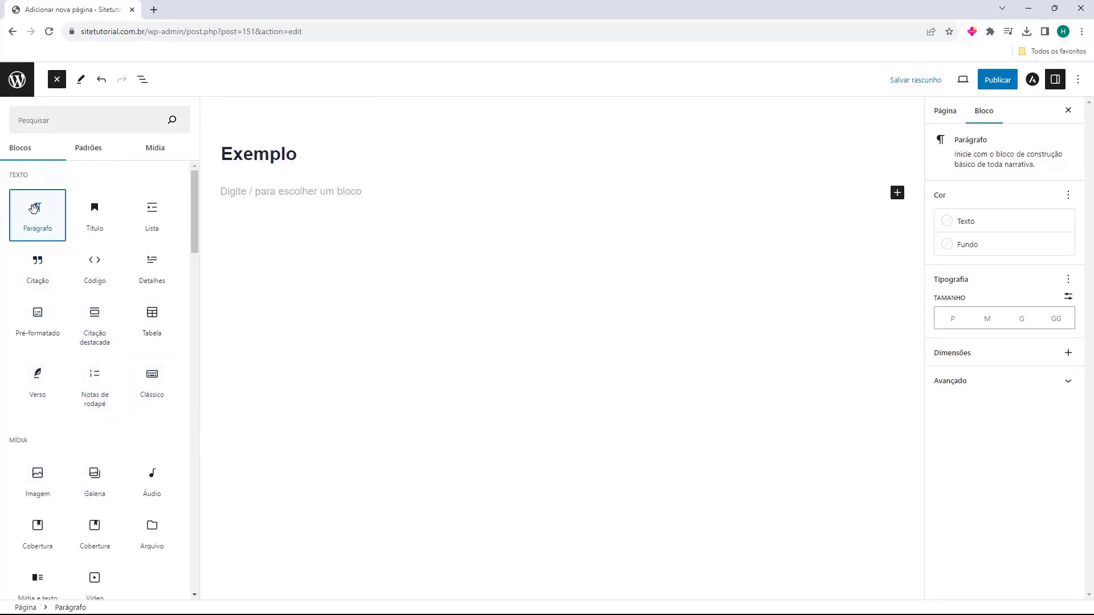
{"action": "left_click", "coordinate": [281, 194]}
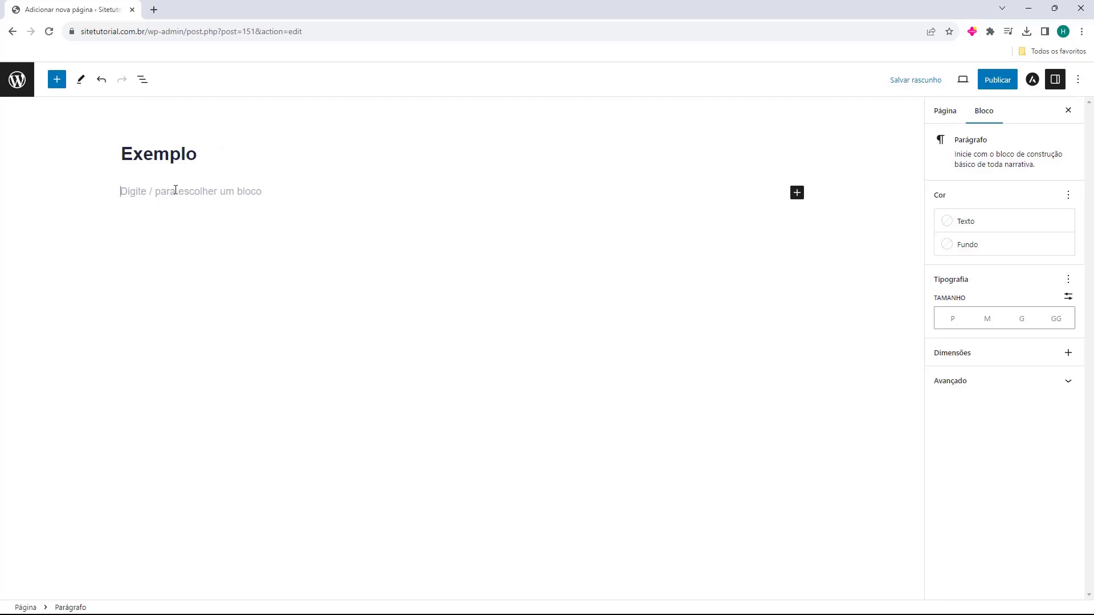
{"action": "type", "text": "Lorem ipsum dolor sit amet, consectetur adipiscing elit. Morbi eros nunc, pulvinar vitae elit non, tempor vehicula metus. Nunc ut odio cursus, mollis justo a, bibendum risus. Lorem ipsum dolor sit amet, consectetur adipiscing elit. Donec ac tincidunt augue, at facilisis odio. Donec quis massa sodales, rutrum augue id, pretium arcu. Ut interdum risus ut maximus posuere. Lorem ipsum dolor sit amet, consectetur adipiscing elit. Quisque laoreet nisi eget ligula gravida condimentum. Donec eget neque sollicitudin, fermentum neque quis, fermentum urna. Ut ullamcorper nisl sodales laoreet finibus. Phasellus est quam, pharetra non tincidunt nec, volutpat non augue. Ut feugiat tortor vel lectus imperdiet, ac convallis libero lacinia."}
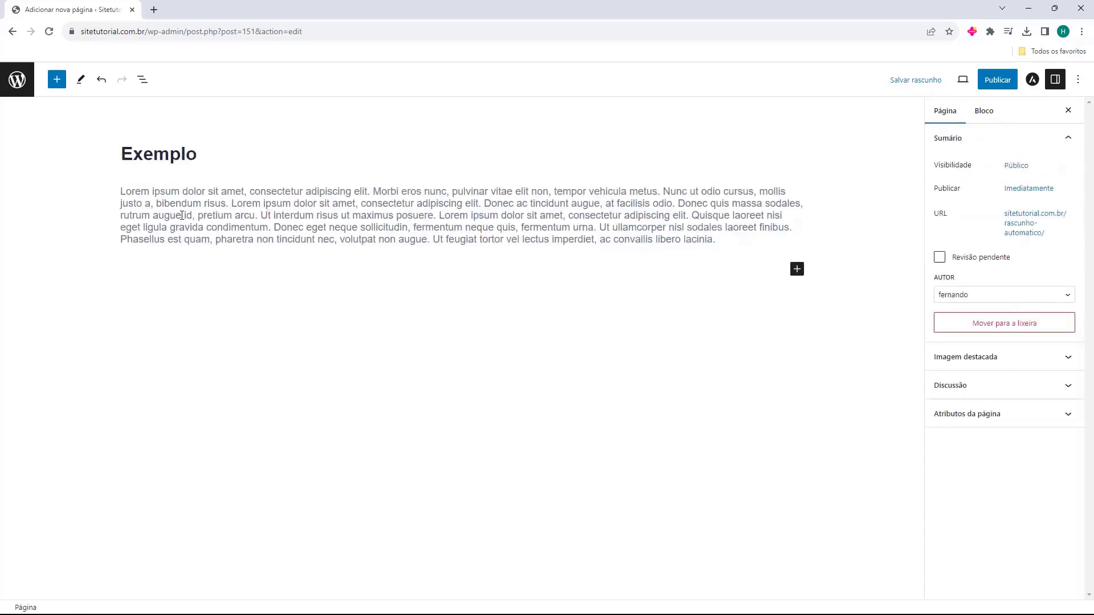
Select the Lorem ipsum paragraph and look at the page settings and the block's own settings.
{"action": "left_click", "coordinate": [182, 215]}
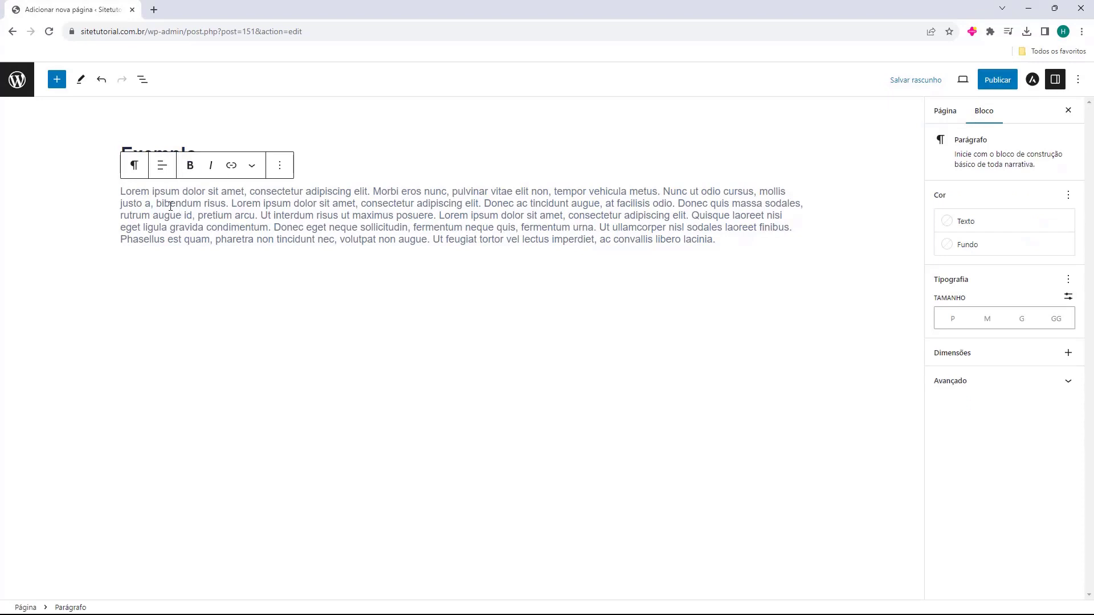
{"action": "left_click", "coordinate": [955, 117]}
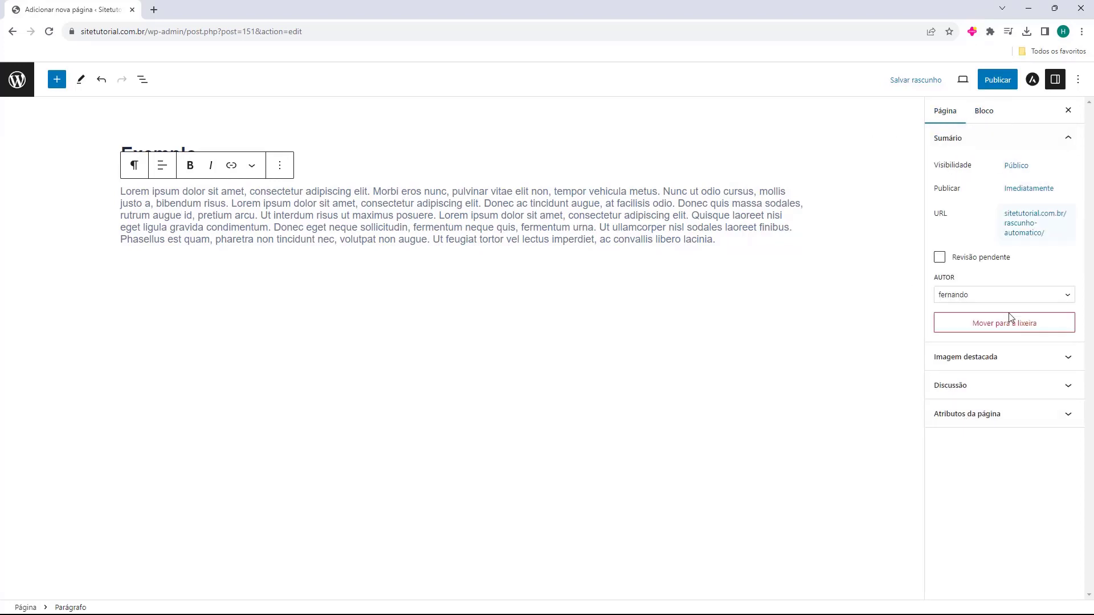
{"action": "left_click", "coordinate": [979, 110]}
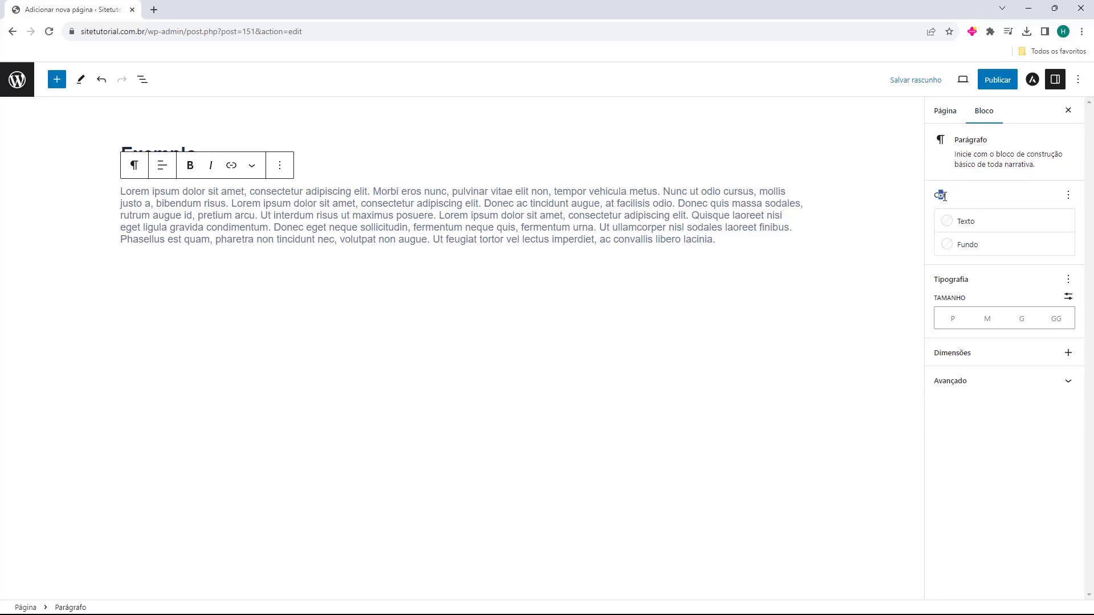
Try pink, red and Azul ciano pálido as the paragraph's text colour, and clear the colour.
{"action": "left_click", "coordinate": [957, 224]}
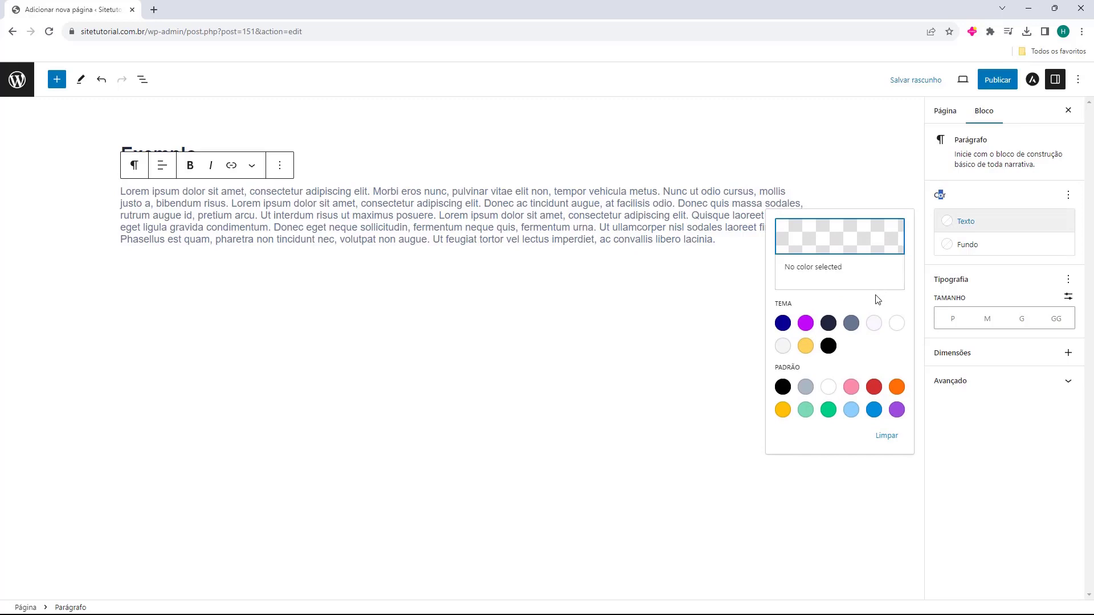
{"action": "left_click", "coordinate": [850, 389]}
{"action": "left_click", "coordinate": [873, 394]}
{"action": "left_click", "coordinate": [853, 406]}
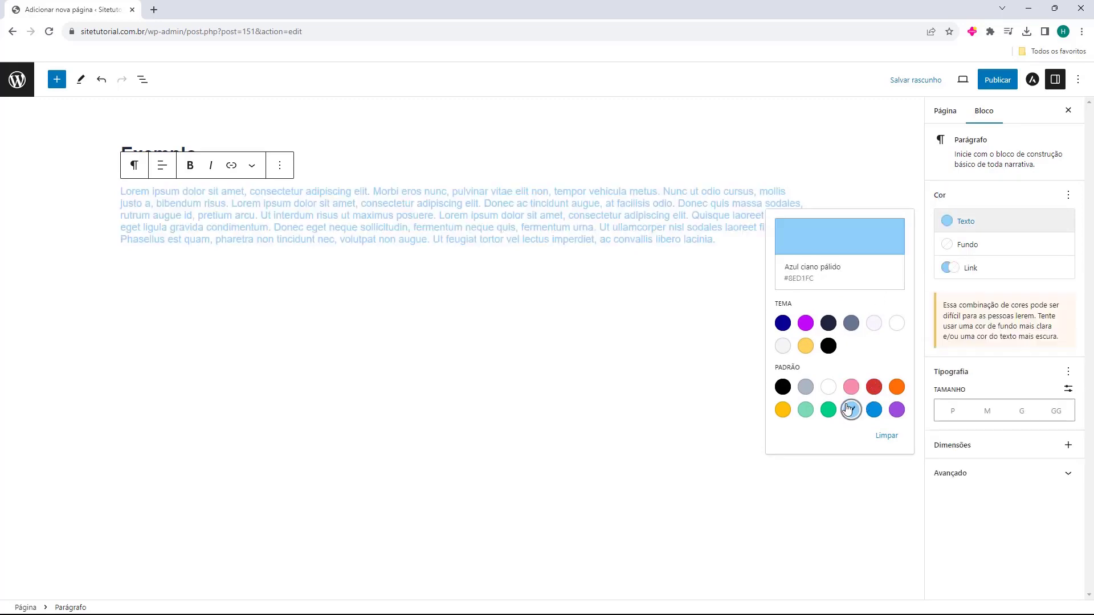
{"action": "left_click", "coordinate": [885, 435]}
Try red, Laranja vívido luminoso and blue as the paragraph's background colour, and clear the background.
{"action": "left_click", "coordinate": [963, 249]}
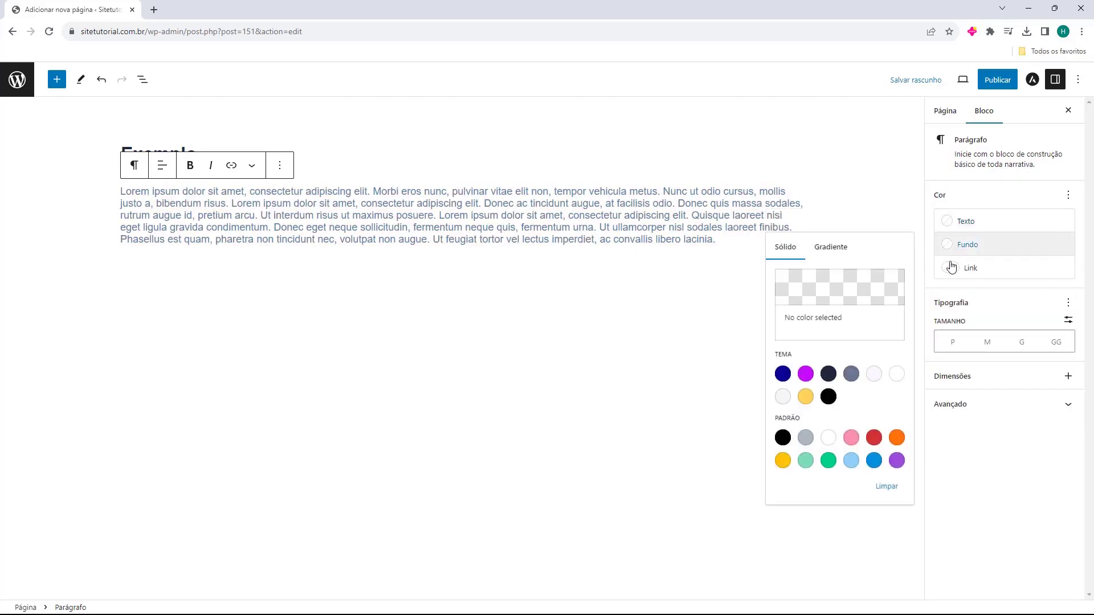
{"action": "left_click", "coordinate": [874, 437]}
{"action": "left_click", "coordinate": [892, 441]}
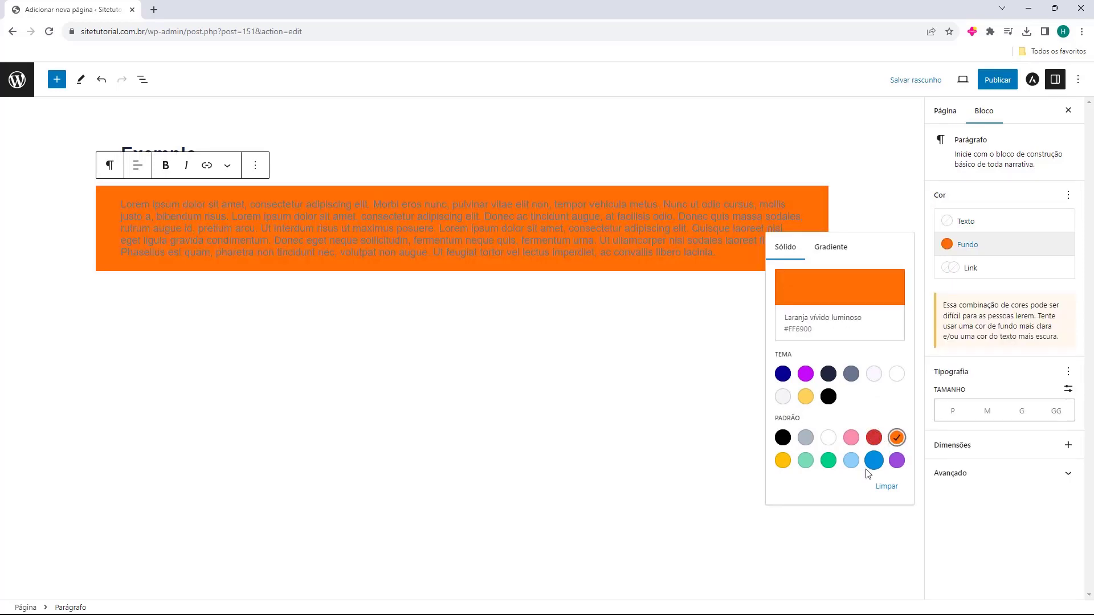
{"action": "left_click", "coordinate": [874, 461]}
{"action": "left_click", "coordinate": [885, 487]}
{"action": "left_click", "coordinate": [955, 306]}
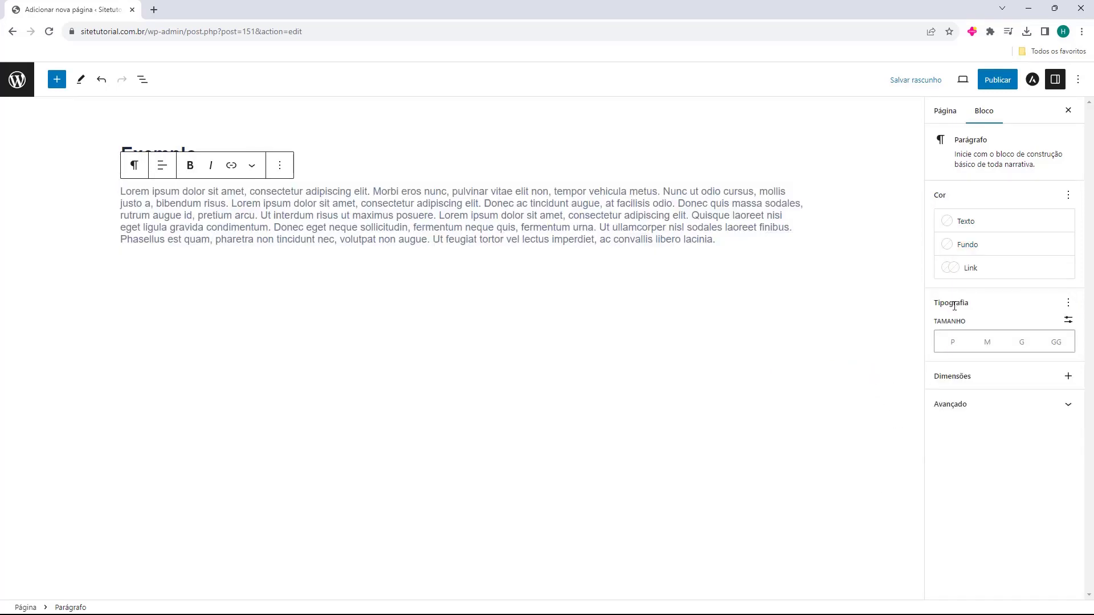
Try the paragraph's P, G and GG text sizes and settle on M.
{"action": "left_click", "coordinate": [952, 342]}
{"action": "left_click", "coordinate": [988, 342]}
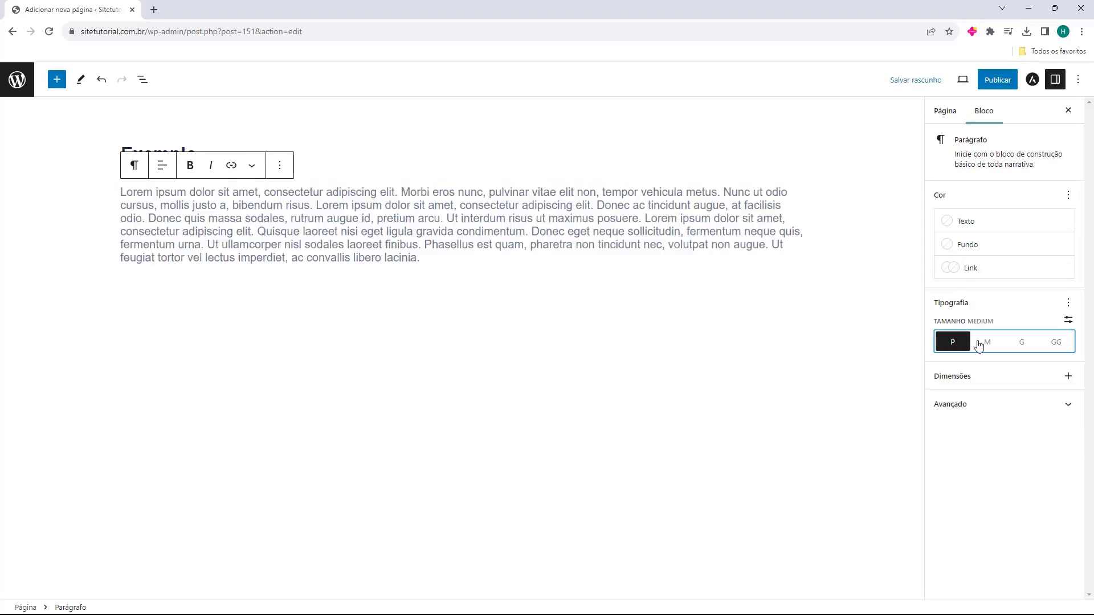
{"action": "left_click", "coordinate": [1022, 342]}
{"action": "left_click", "coordinate": [1057, 342]}
{"action": "left_click", "coordinate": [989, 344]}
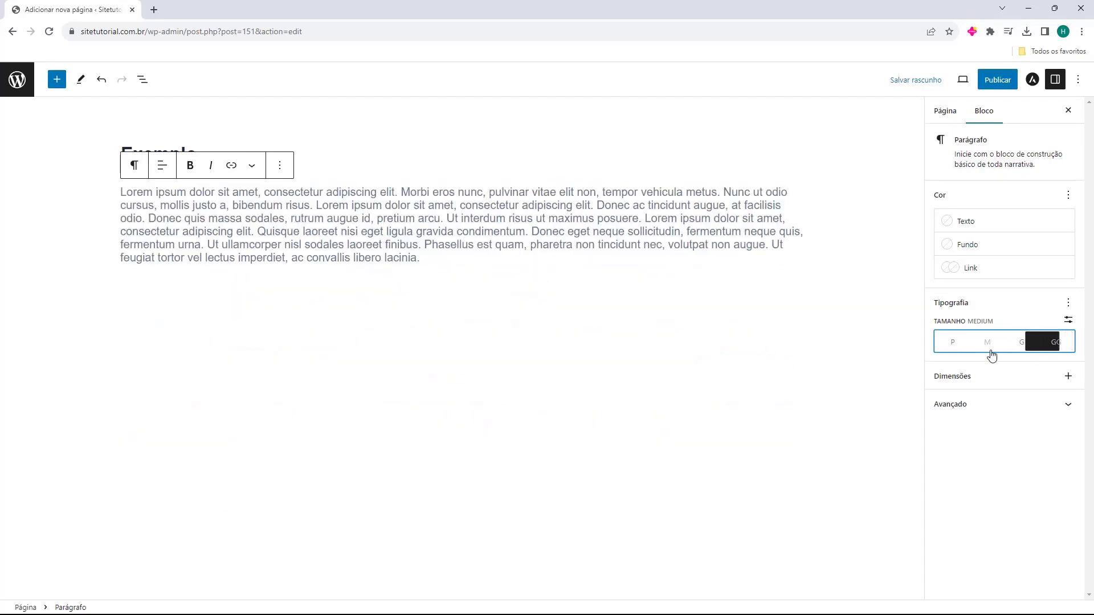
{"action": "left_click", "coordinate": [1069, 320]}
{"action": "left_click", "coordinate": [1069, 321]}
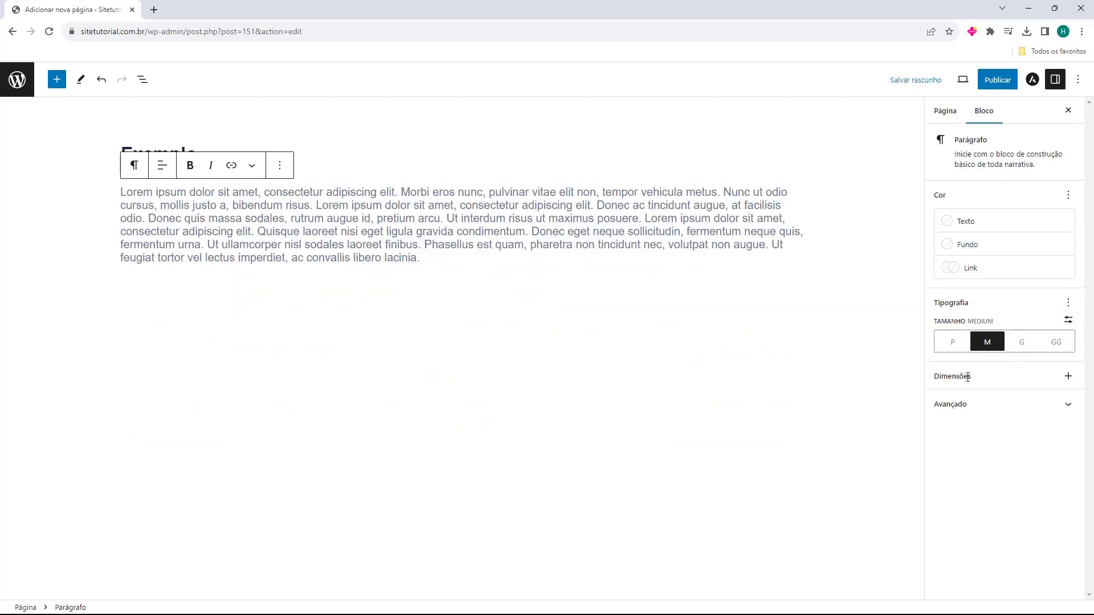
Try paragraph padding of 2 vertical and 4 horizontal with margins of 4 vertical and 3 horizontal, and reset the spacing to zero.
{"action": "left_click", "coordinate": [1068, 376]}
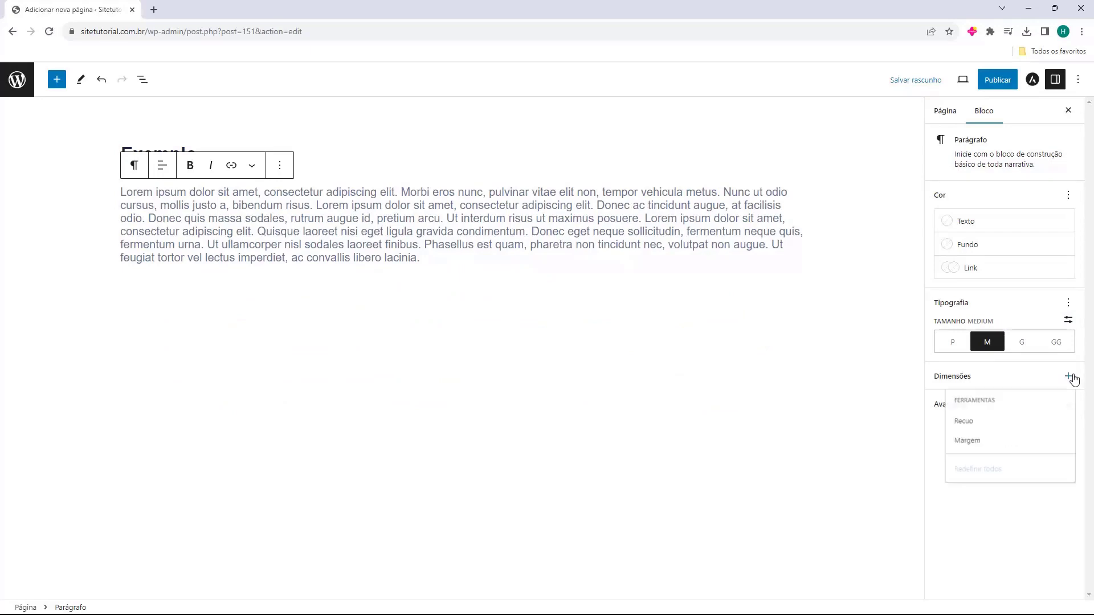
{"action": "left_click", "coordinate": [980, 430]}
{"action": "left_click", "coordinate": [973, 446]}
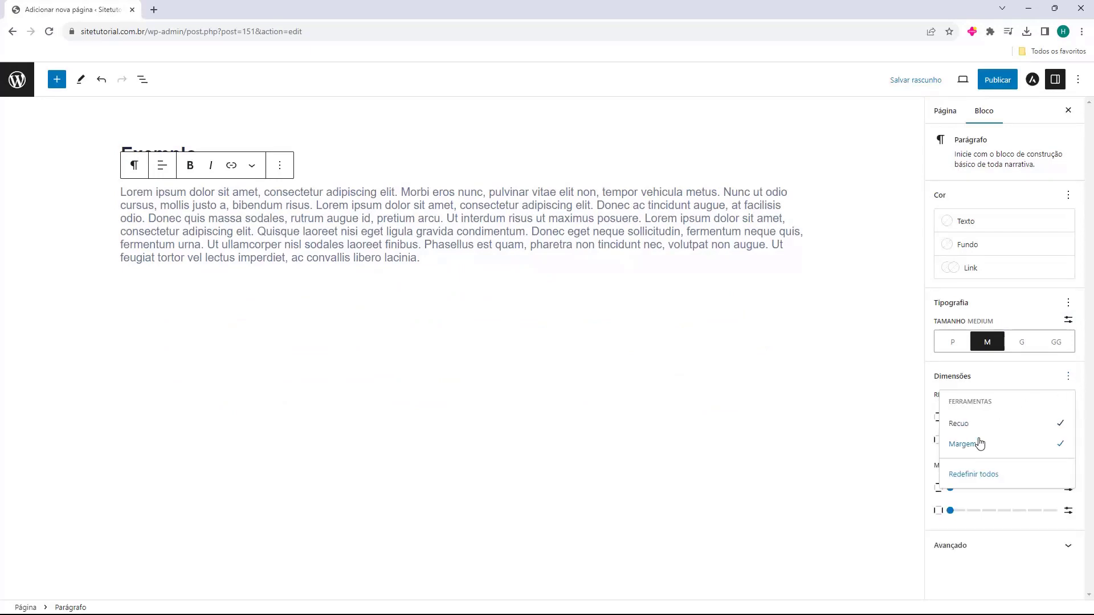
{"action": "key", "text": "Escape"}
{"action": "left_click_drag", "start_coordinate": [951, 417], "coordinate": [1010, 440]}
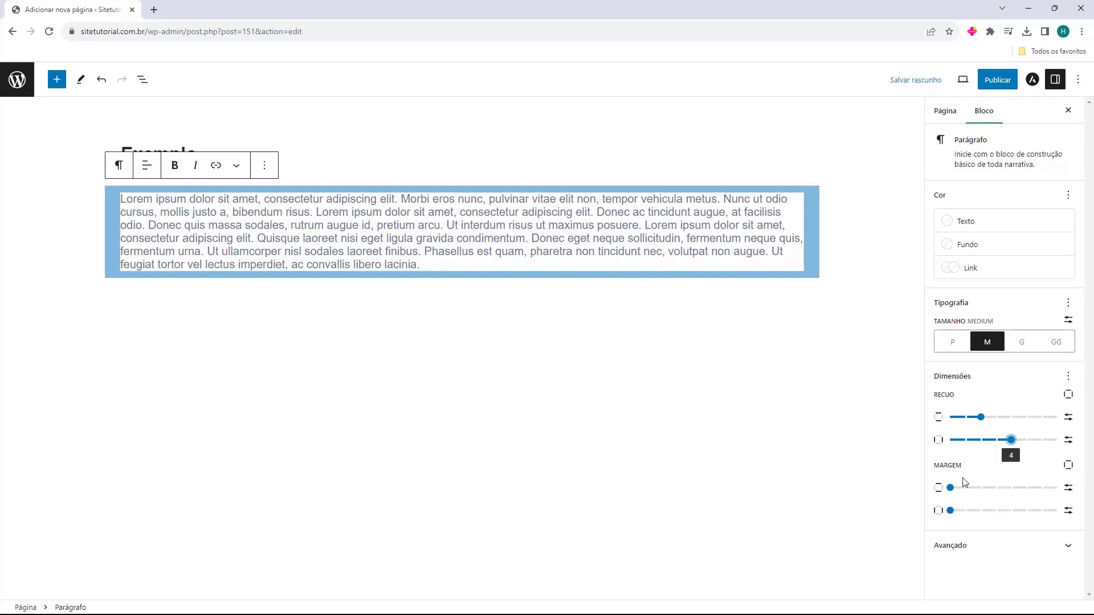
{"action": "left_click_drag", "start_coordinate": [950, 488], "coordinate": [1009, 489]}
{"action": "left_click", "coordinate": [996, 511]}
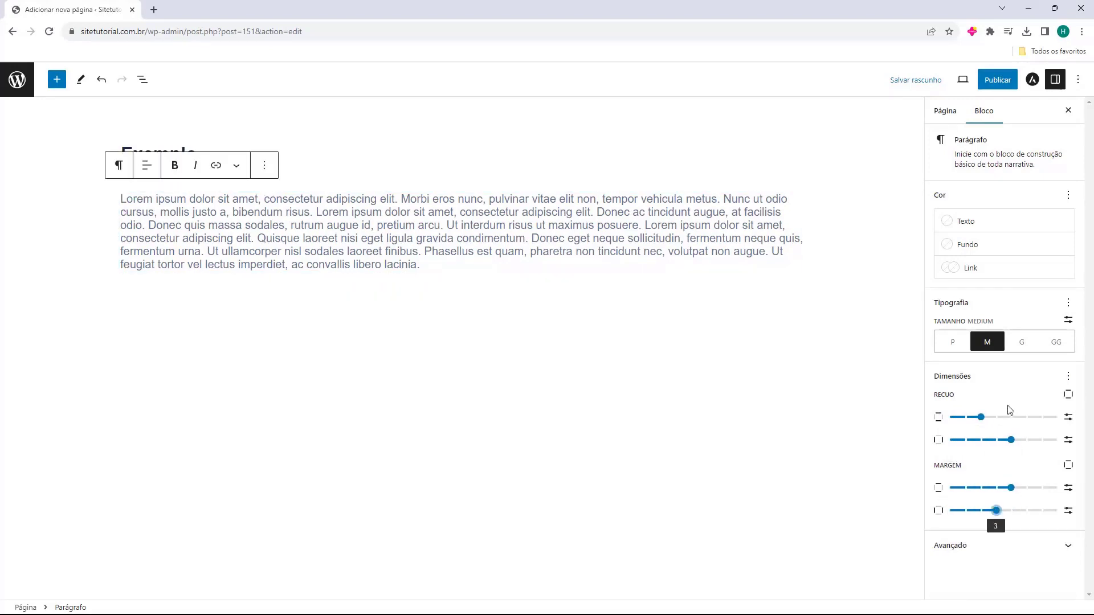
{"action": "left_click", "coordinate": [1065, 396]}
{"action": "left_click", "coordinate": [963, 416]}
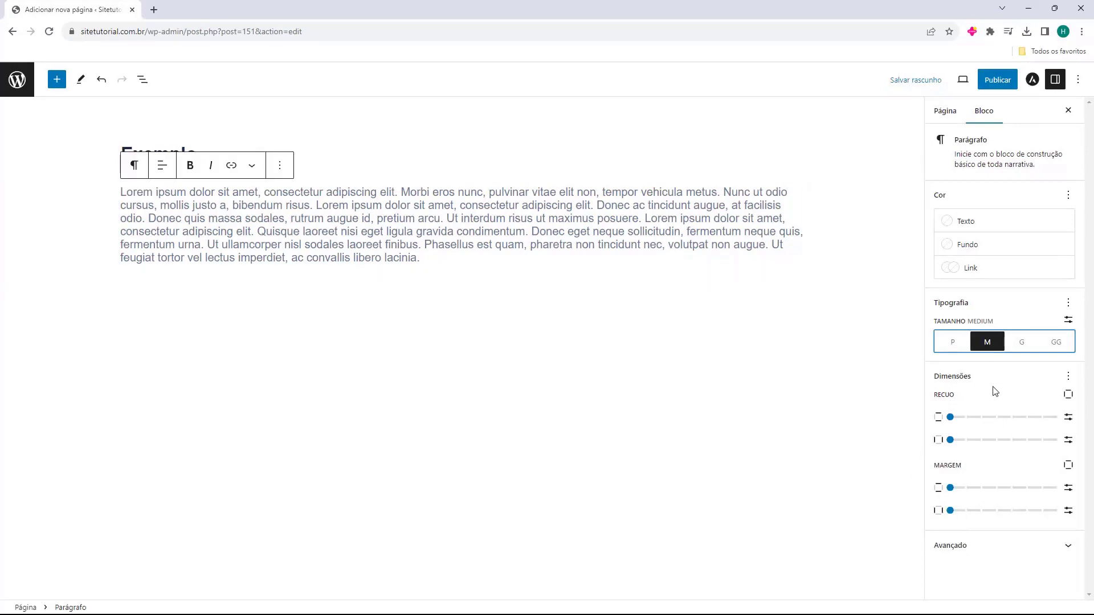
Examine the paragraph's advanced settings for block name, HTML anchor and additional CSS classes.
{"action": "left_click", "coordinate": [993, 547]}
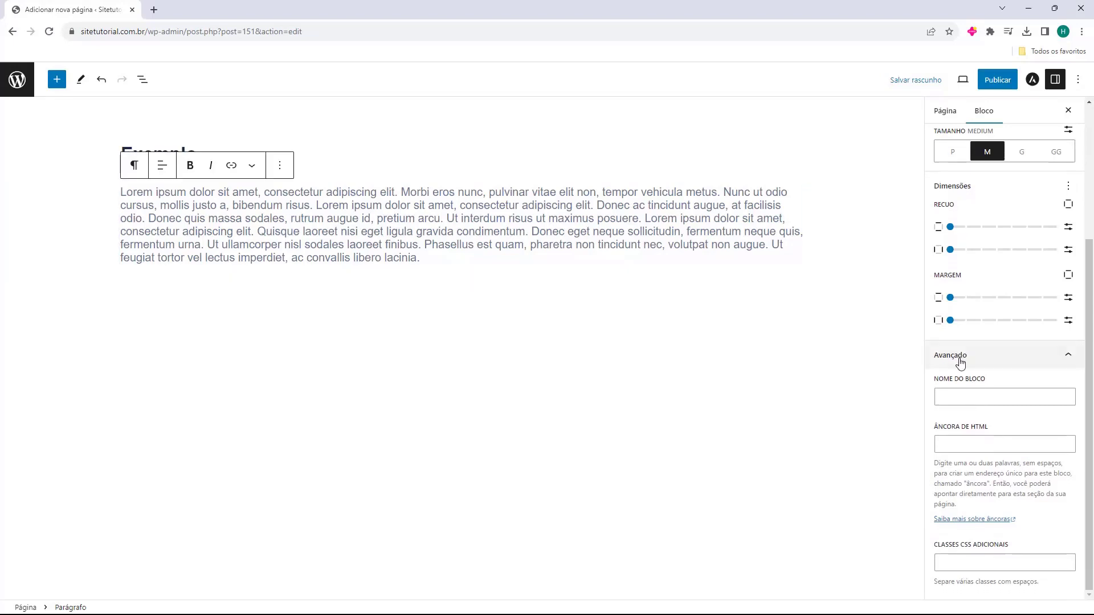
{"action": "left_click", "coordinate": [972, 397]}
{"action": "left_click", "coordinate": [948, 445]}
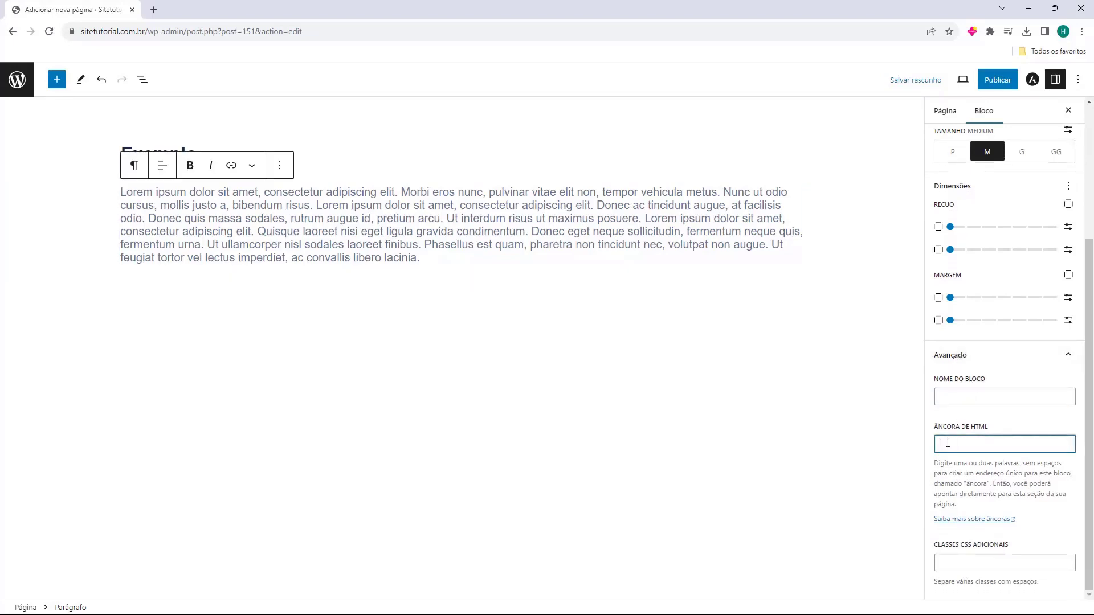
{"action": "left_click", "coordinate": [941, 575]}
{"action": "left_click", "coordinate": [942, 562]}
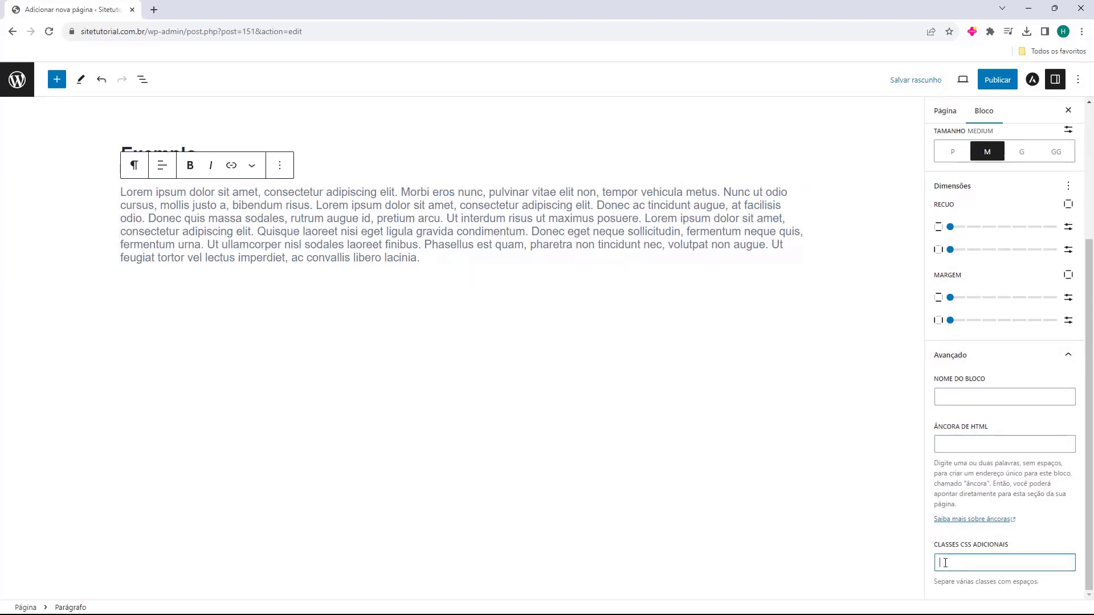
{"action": "left_click", "coordinate": [973, 360]}
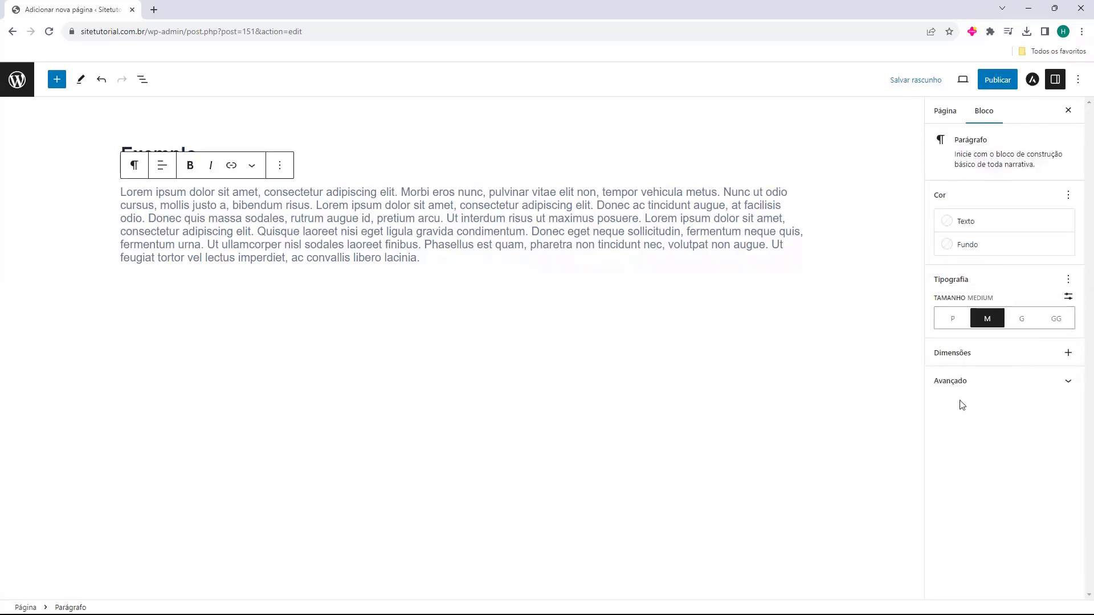
Insert a Colunas block with the 50 / 50 layout below the Lorem ipsum paragraph.
{"action": "left_click", "coordinate": [696, 393]}
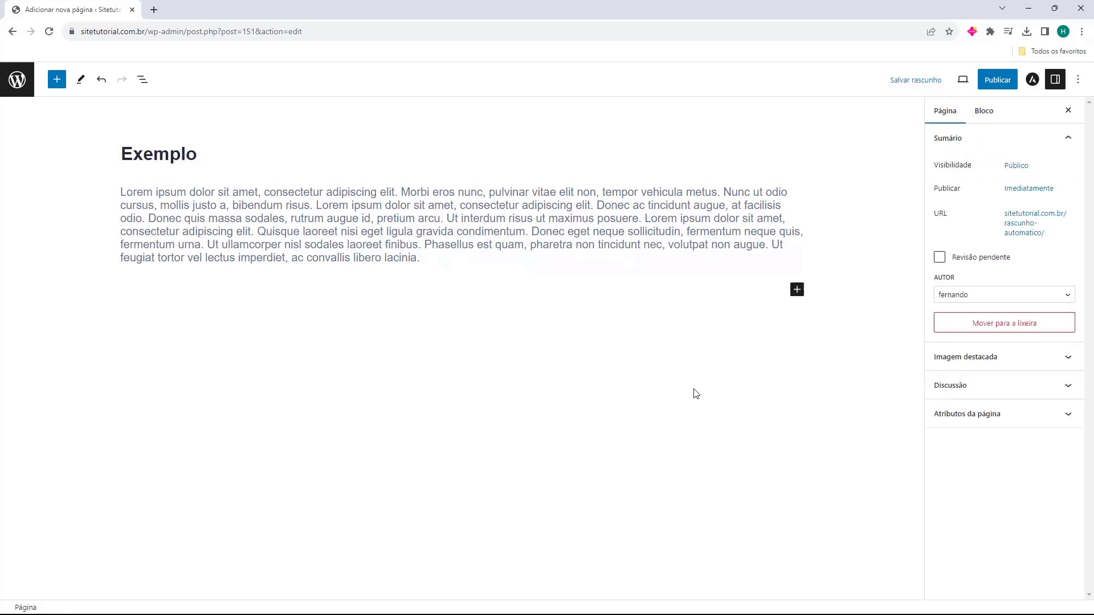
{"action": "left_click", "coordinate": [797, 290]}
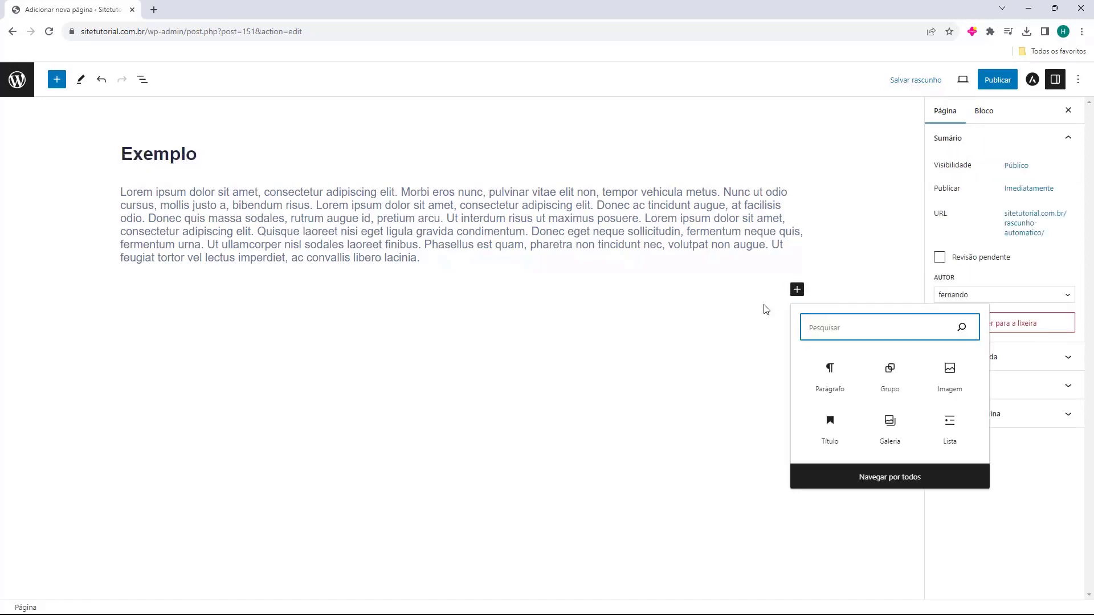
{"action": "left_click", "coordinate": [898, 479]}
{"action": "scroll", "coordinate": [95, 285], "scroll_direction": "down", "scroll_amount": 4}
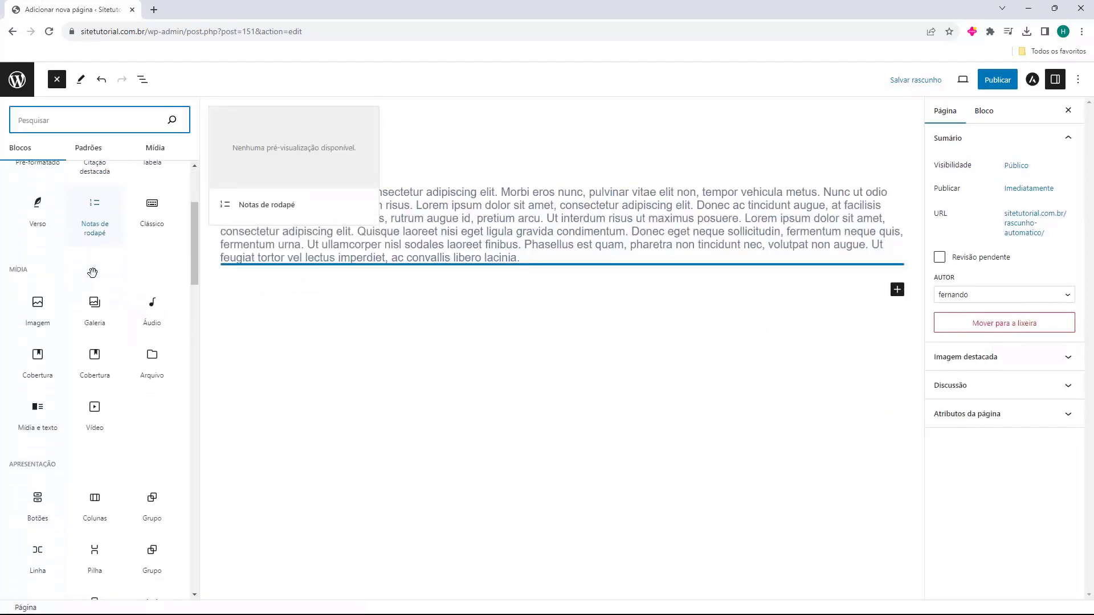
{"action": "left_click", "coordinate": [95, 444]}
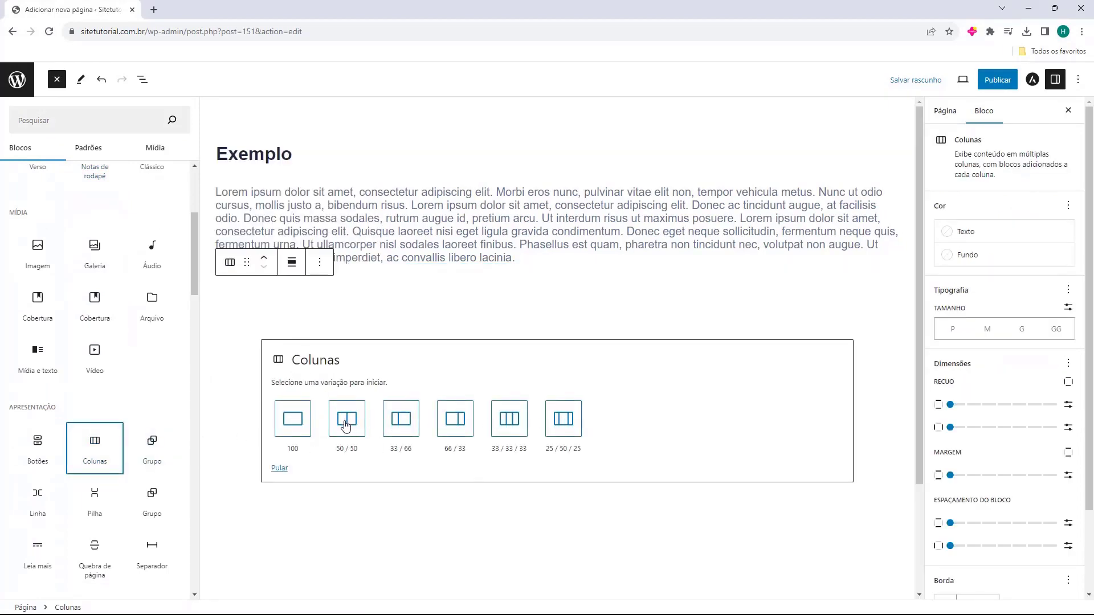
{"action": "left_click", "coordinate": [346, 425]}
Add an Imagem block to the first column of the 50 / 50 layout.
{"action": "left_click", "coordinate": [256, 420]}
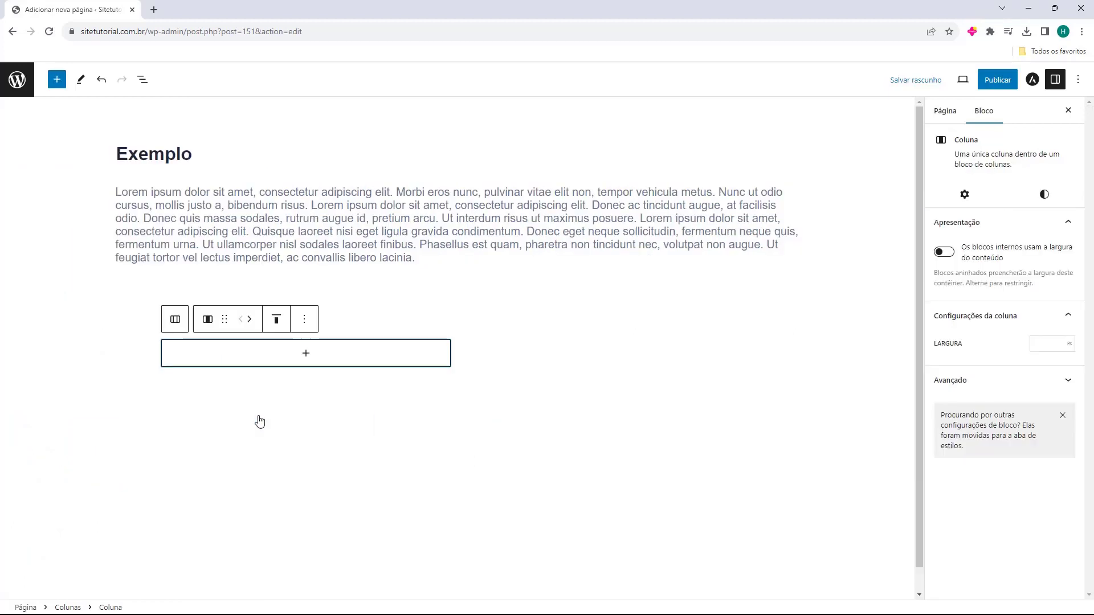
{"action": "left_click", "coordinate": [466, 353]}
{"action": "left_click", "coordinate": [392, 362]}
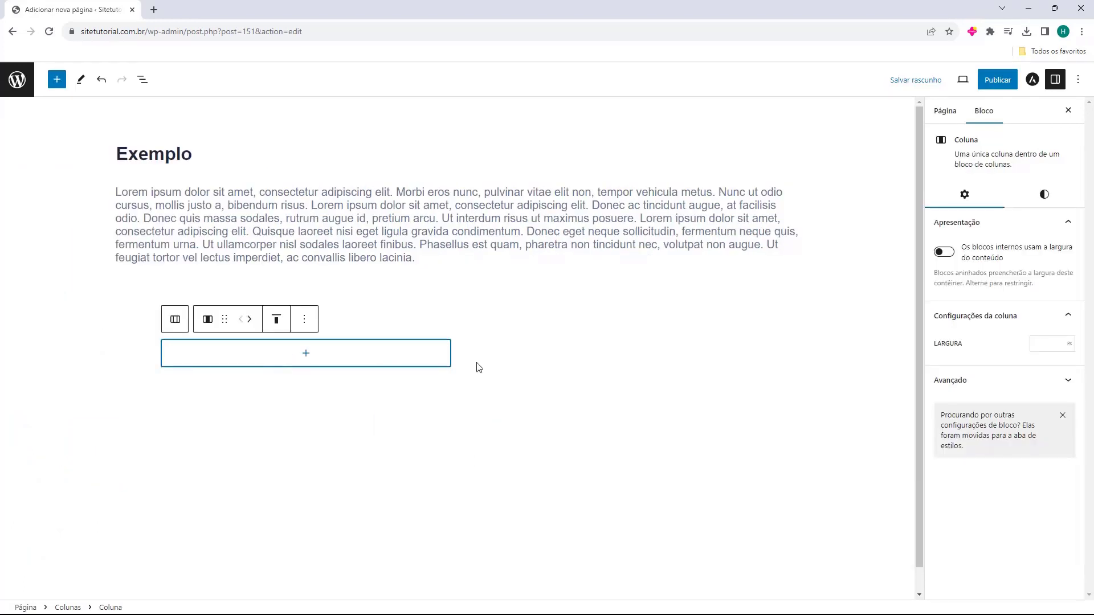
{"action": "left_click", "coordinate": [478, 367]}
{"action": "left_click", "coordinate": [408, 357]}
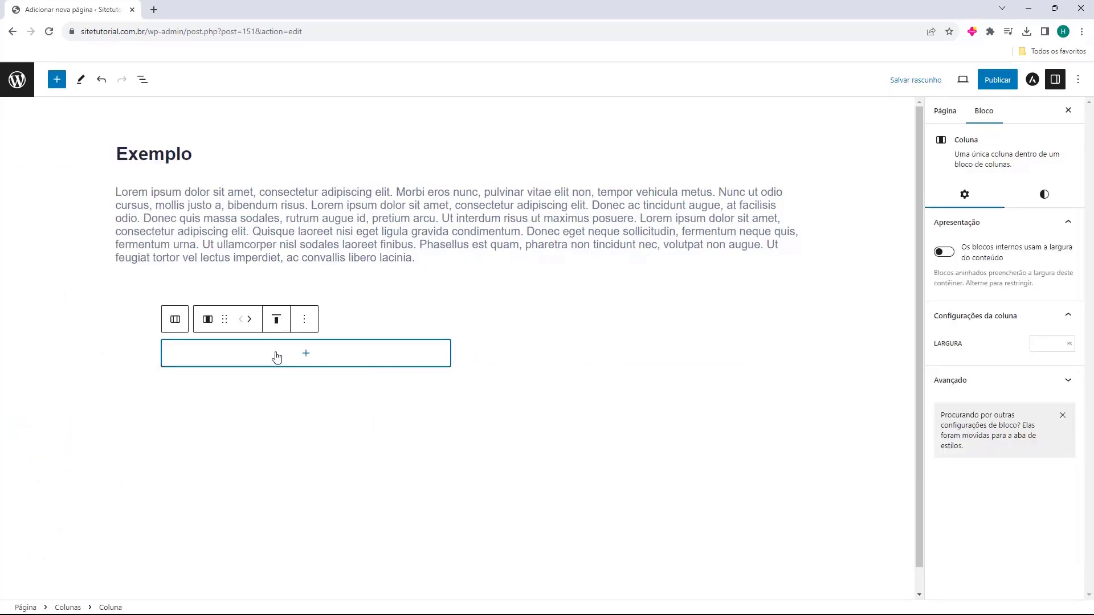
{"action": "left_click", "coordinate": [306, 356]}
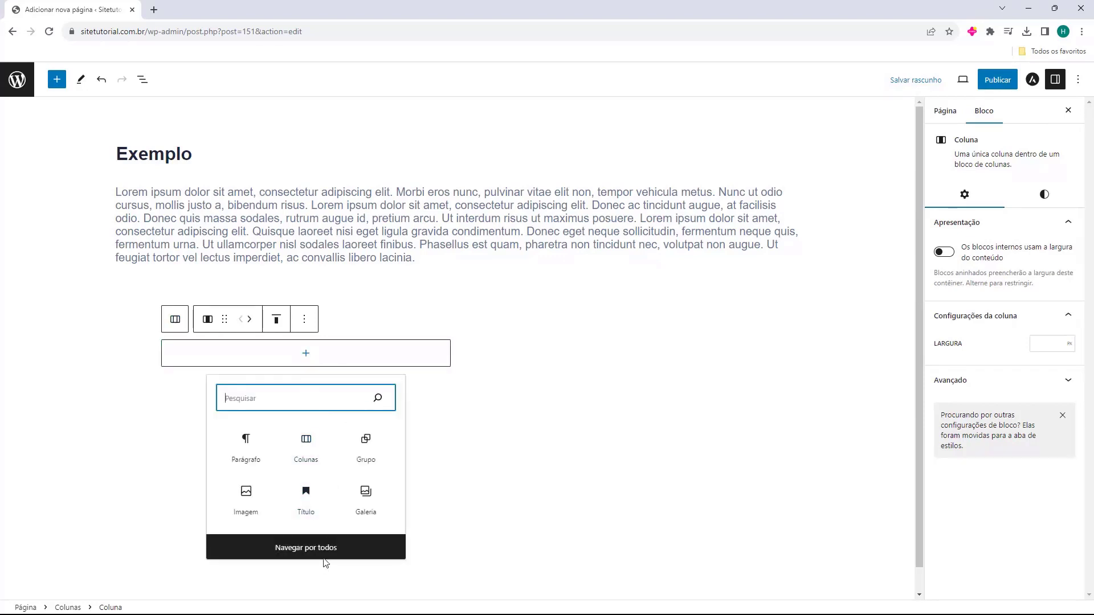
{"action": "left_click", "coordinate": [245, 499]}
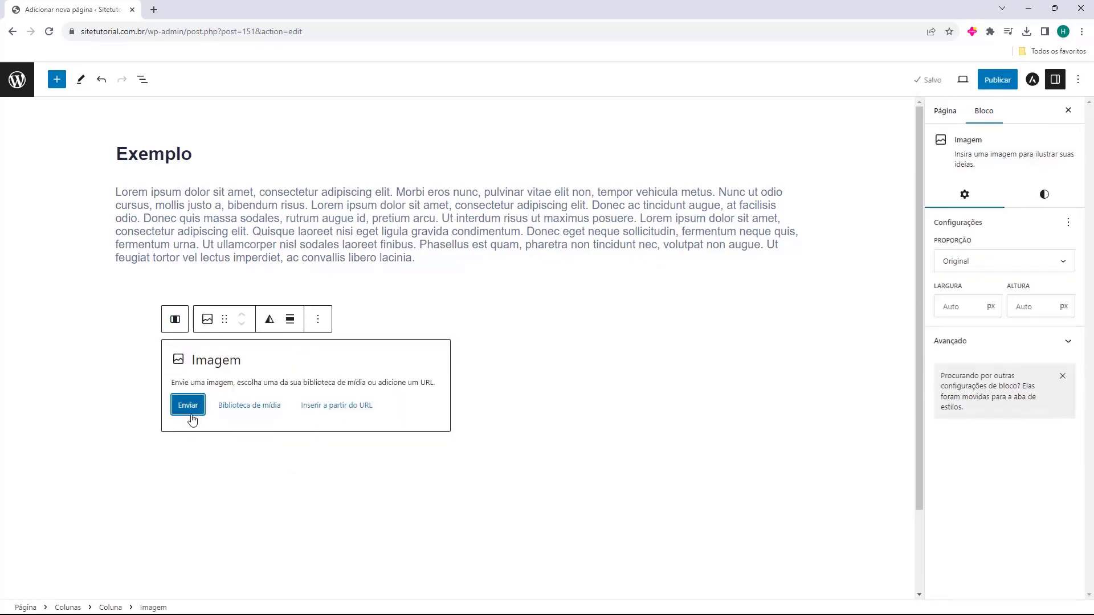
Add a paragraph to the second column with the placeholder text beginning "Lorem ipsum dolor sit amet, consectetur adipiscing elit.".
{"action": "left_click", "coordinate": [533, 361]}
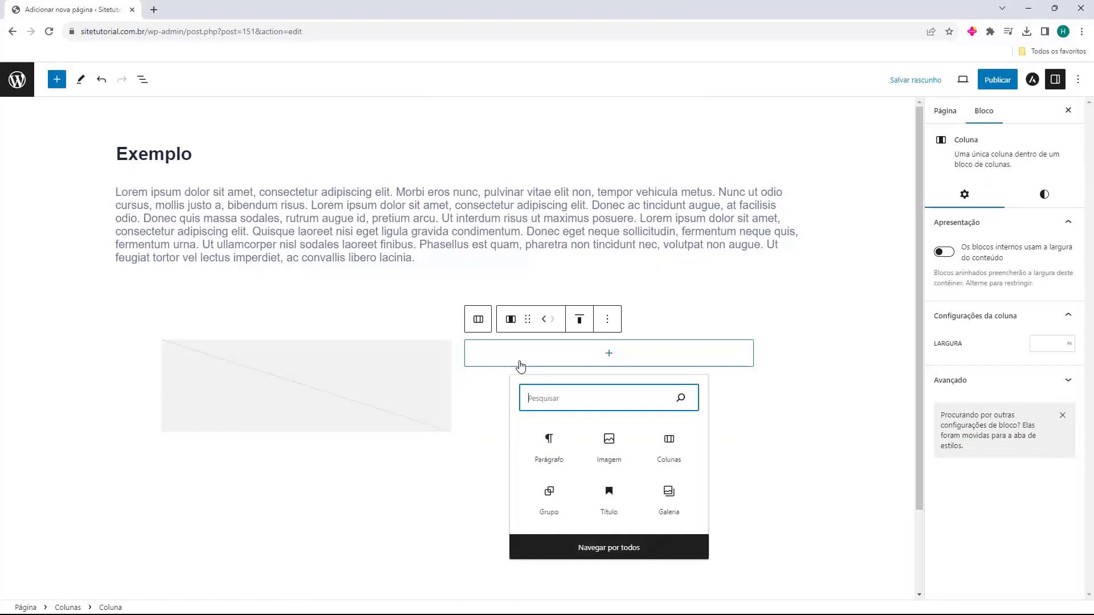
{"action": "left_click", "coordinate": [548, 450]}
{"action": "type", "text": "Lorem ipsum dolor sit amet, consectetur adipiscing elit. Morbi eros nunc, pulvinar vitae elit non, tempor vehicula metus. Nunc ut odio cursus, mollis justo a, bibendum risus. Lorem ipsum dolor sit amet, consectetur adipiscing elit. Donec ac tincidunt augue, at facilisis odio. Donec quis massa sodales, rutrum augue id, pretium arcu. Ut interdum risus ut maximus posuere. Lorem ipsum dolor sit amet, consectetur adipiscing elit. Quisque laoreet nisi eget ligula gravida condimentum. Donec eget neque sollicitudin, fermentum neque quis, fermentum urna. Ut ullamcorper nisl sodales laoreet finibus. Phasellus est quam, pharetra non tincidunt nec, volutpat non augue. Ut feugiat tortor vel lectus imperdiet, ac convallis libero lacinia."}
{"action": "left_click", "coordinate": [384, 494]}
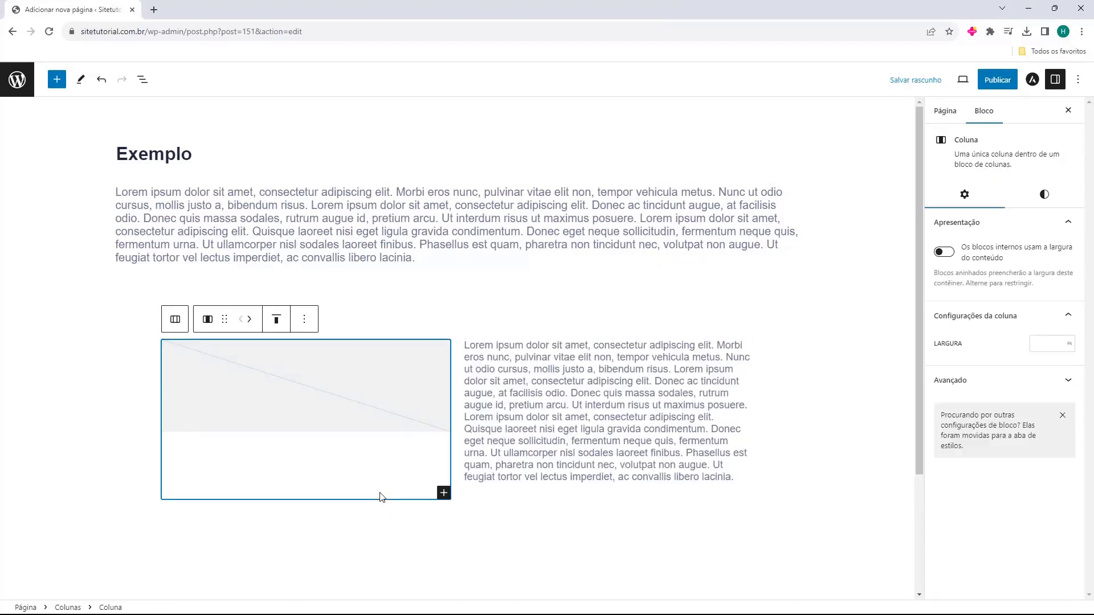
{"action": "left_click", "coordinate": [405, 535]}
{"action": "scroll", "coordinate": [439, 420], "scroll_direction": "down", "scroll_amount": 2}
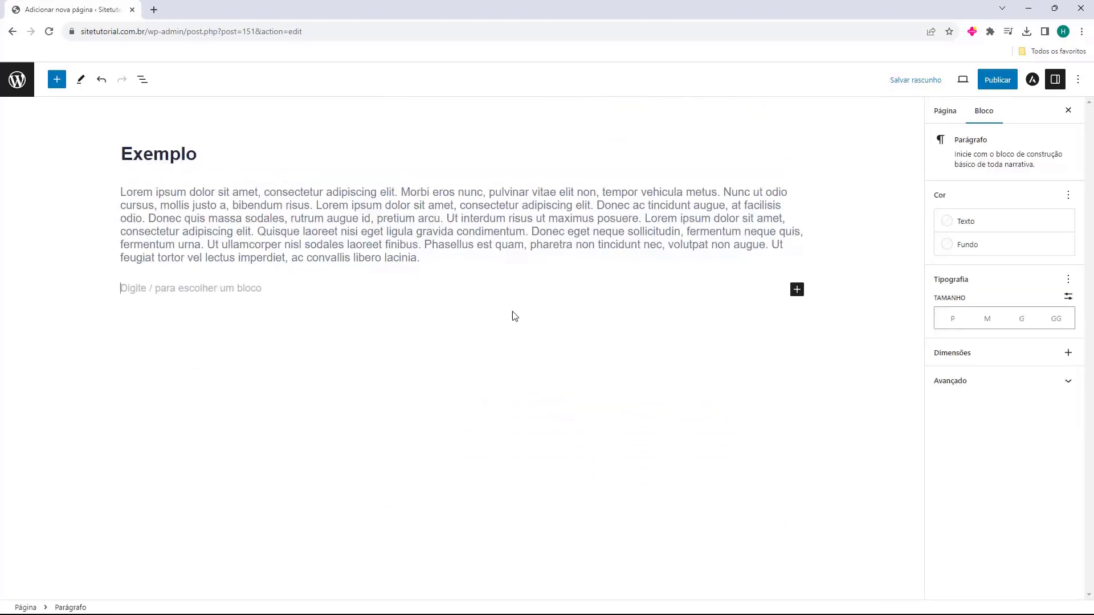
Browse the full block library and try a Mídia e texto block below the Lorem ipsum paragraph, undoing the insertion.
{"action": "left_click", "coordinate": [560, 301]}
{"action": "left_click", "coordinate": [630, 306]}
{"action": "left_click", "coordinate": [798, 290]}
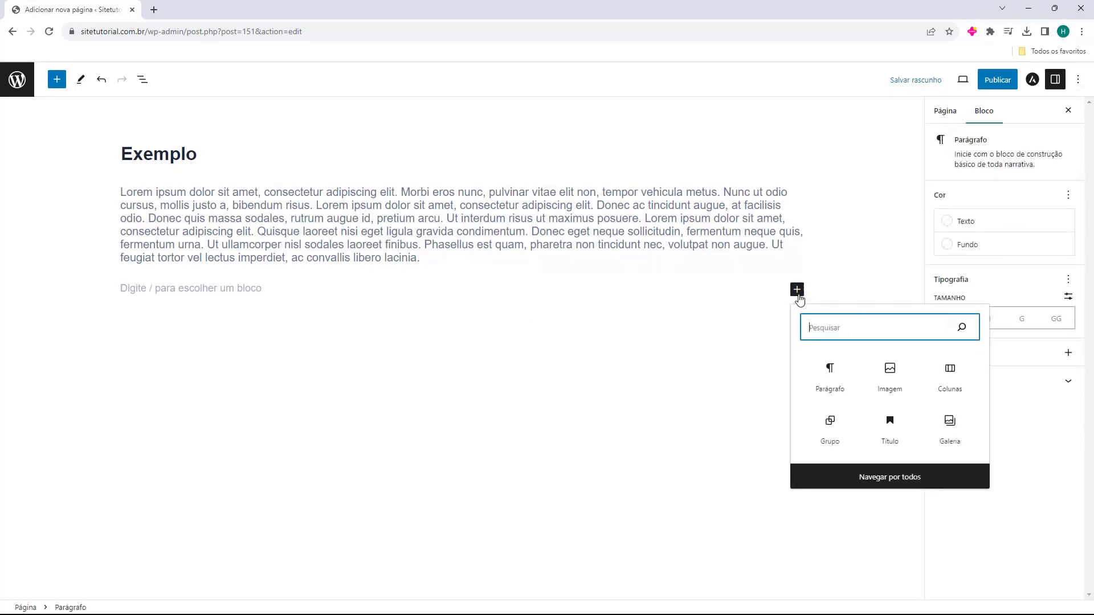
{"action": "left_click", "coordinate": [907, 481]}
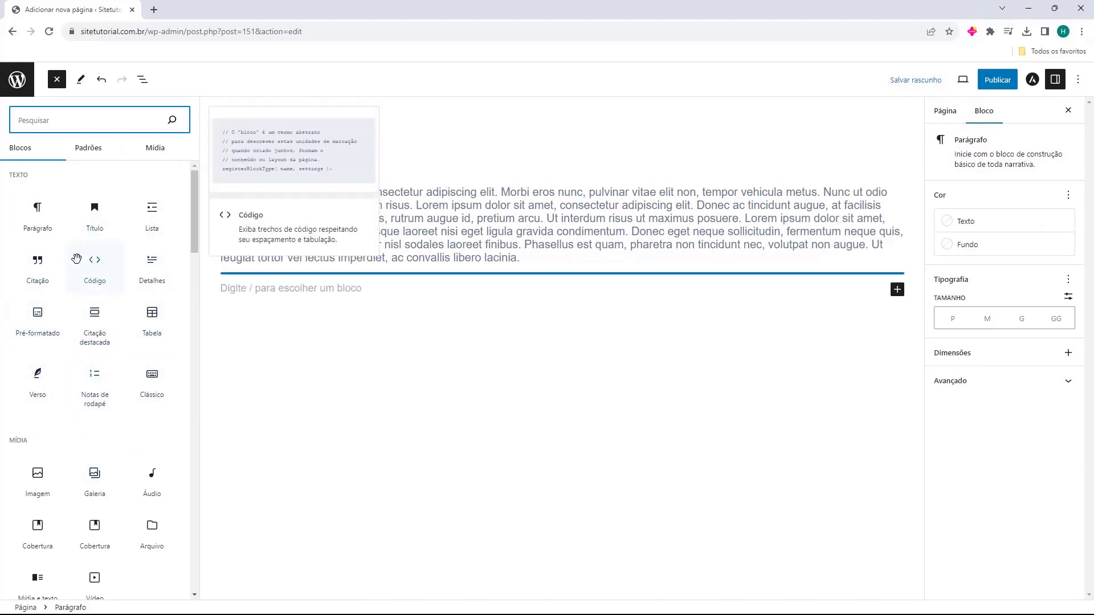
{"action": "scroll", "coordinate": [57, 259], "scroll_direction": "down", "scroll_amount": 2}
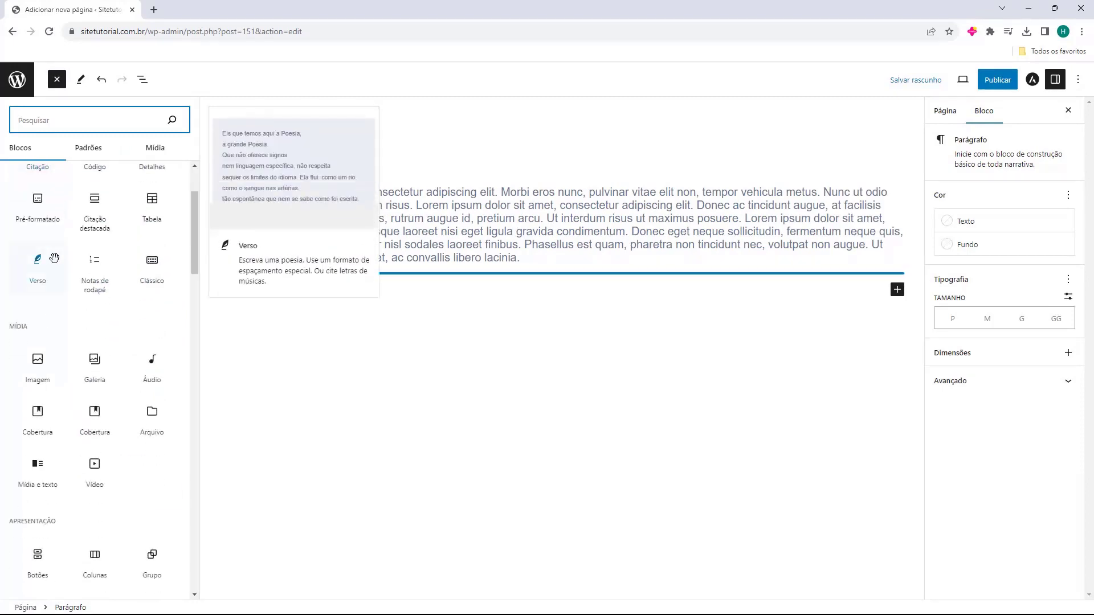
{"action": "scroll", "coordinate": [51, 308], "scroll_direction": "down", "scroll_amount": 1}
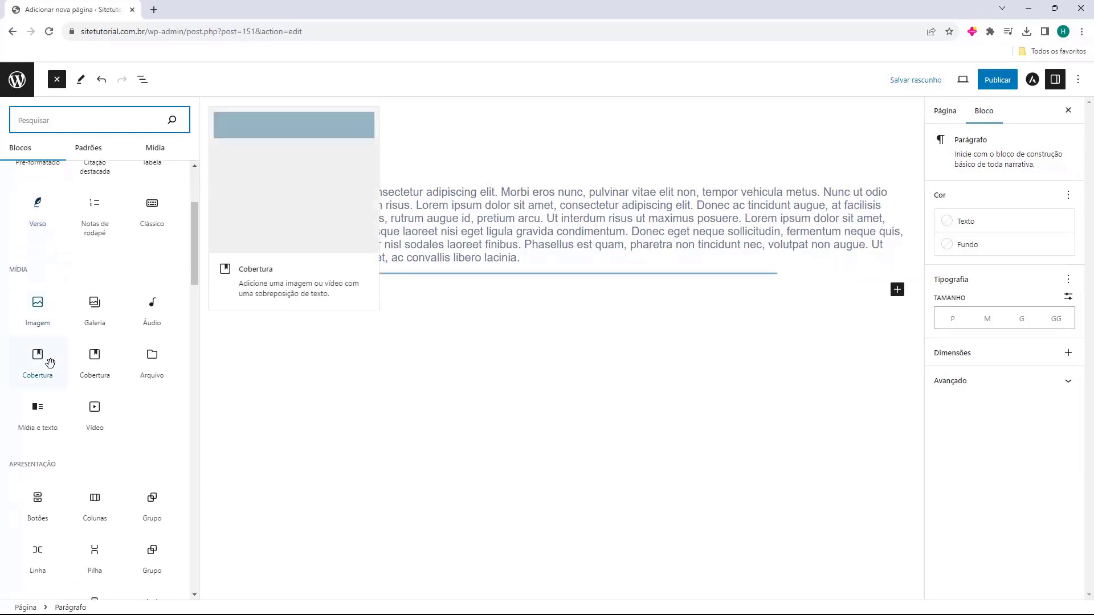
{"action": "left_click", "coordinate": [45, 404]}
{"action": "key", "text": "ctrl+z"}
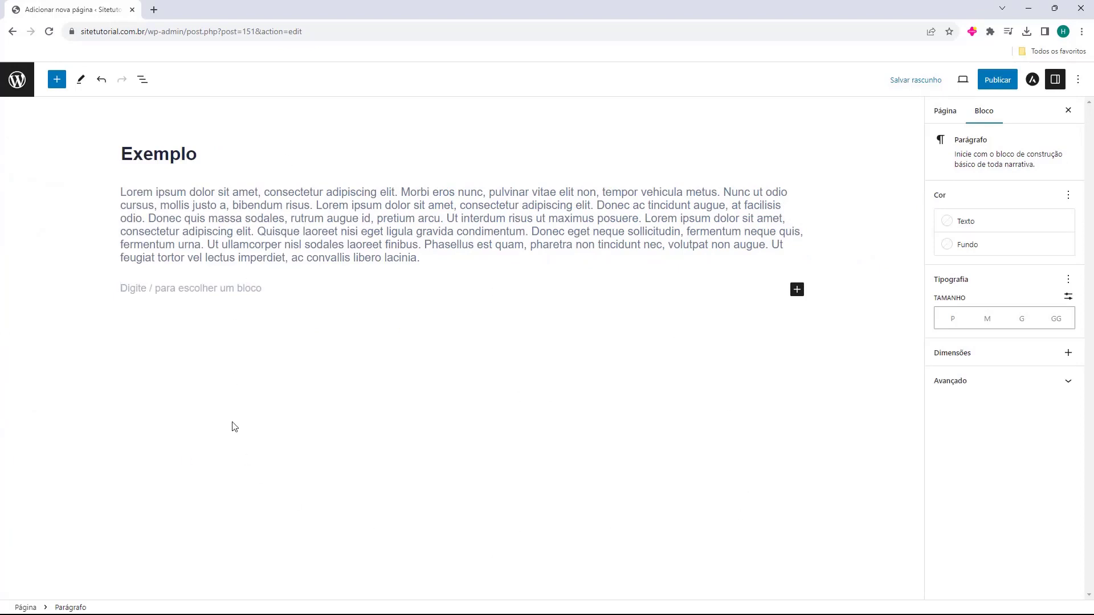
Publish the Exemplo page with public visibility and open the live page.
{"action": "left_click", "coordinate": [1001, 84]}
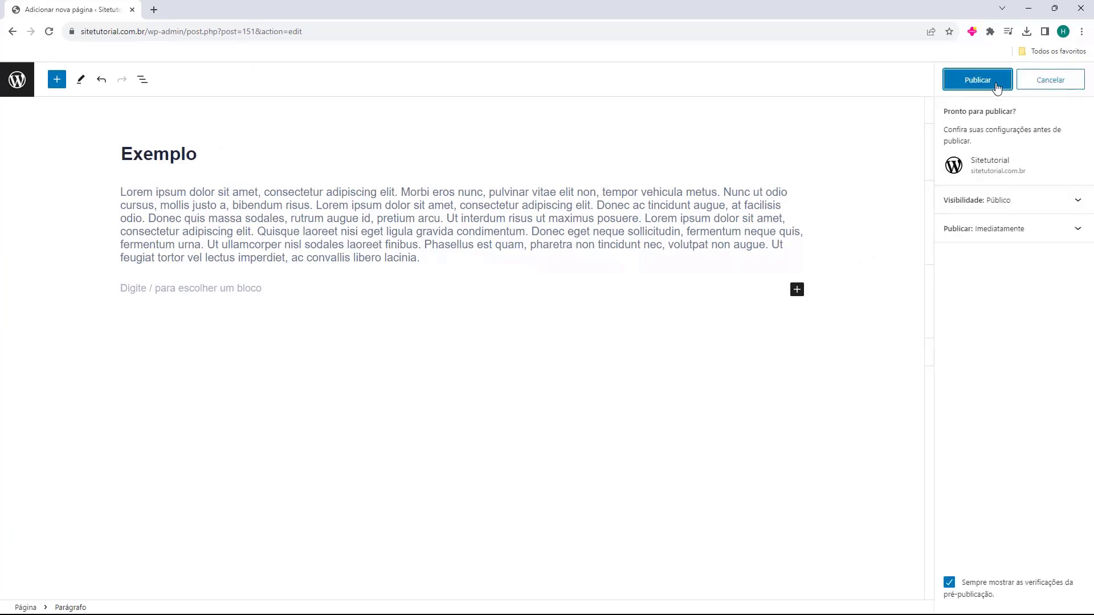
{"action": "left_click", "coordinate": [984, 81]}
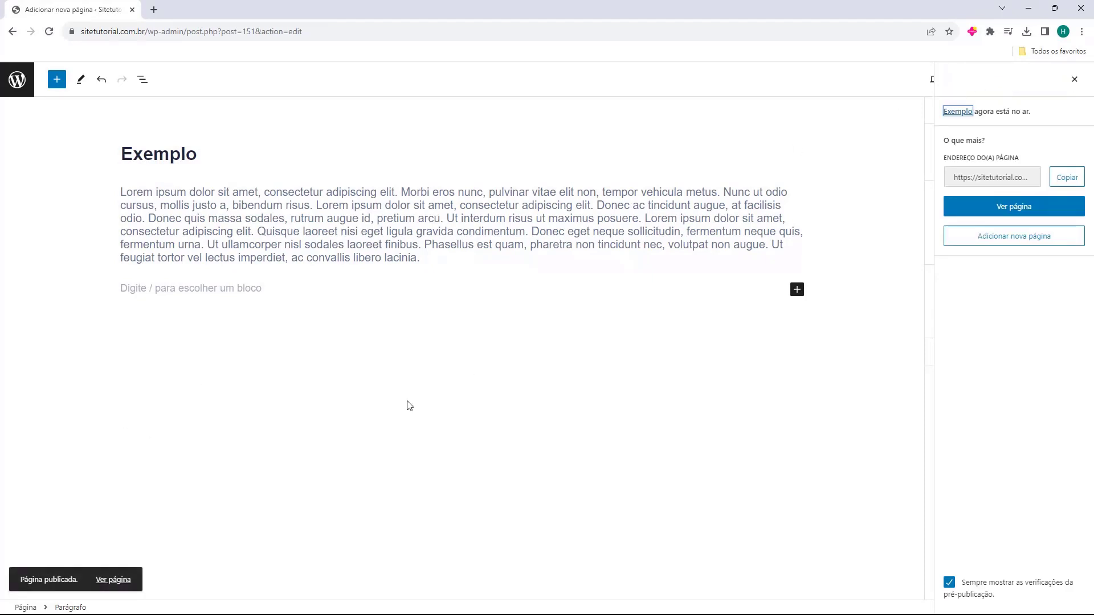
{"action": "left_click", "coordinate": [971, 210]}
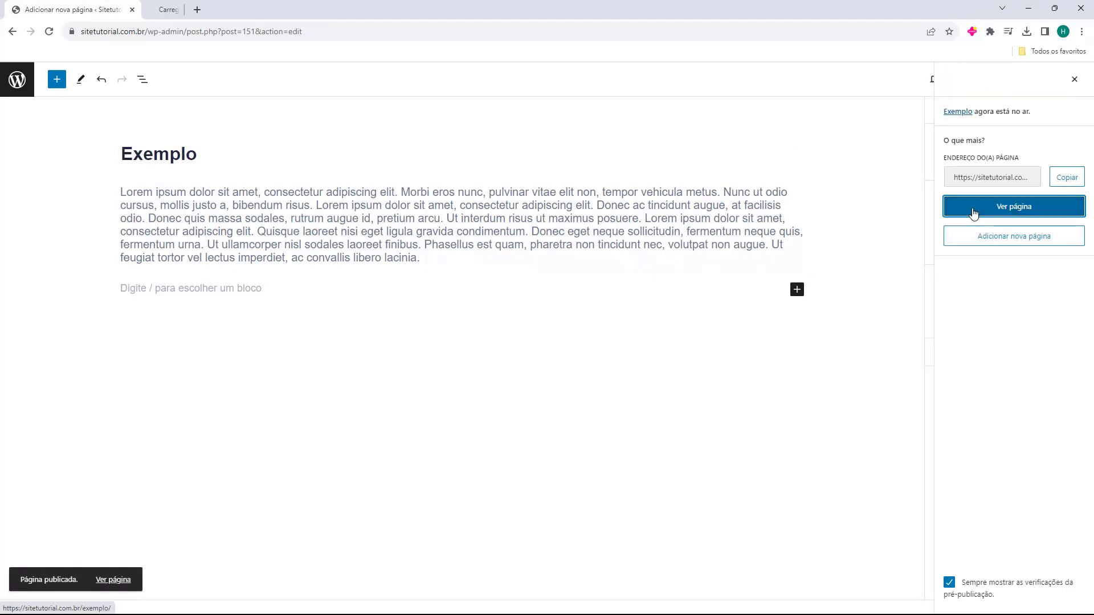
{"action": "left_click", "coordinate": [198, 9]}
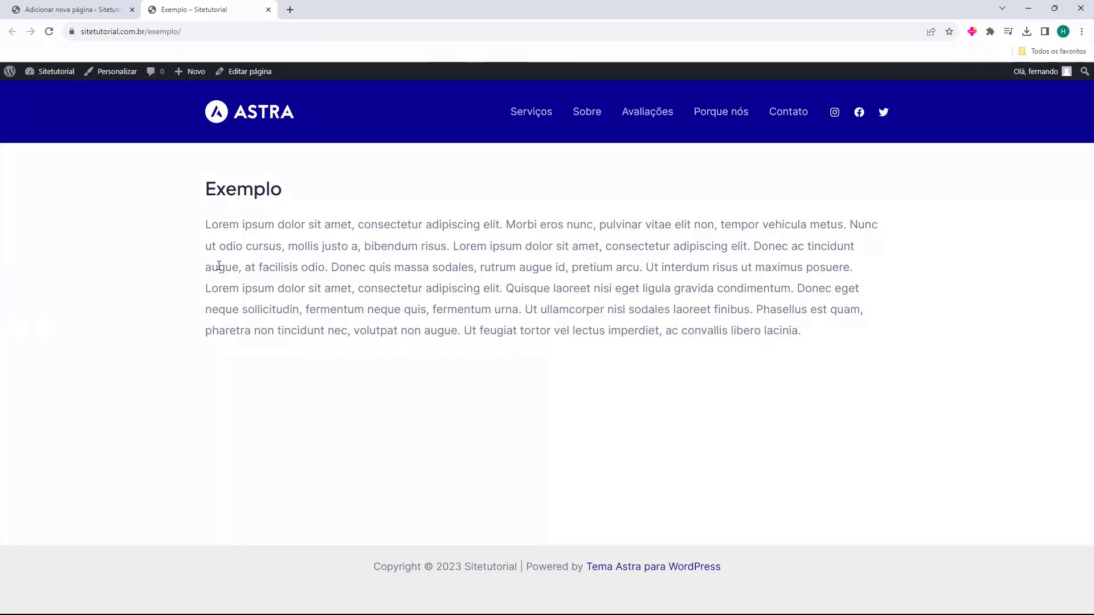
Return to the page editor, dismiss the publishing summary and close the live Exemplo page.
{"action": "key", "text": "ctrl+shift+Tab"}
{"action": "left_click", "coordinate": [111, 435]}
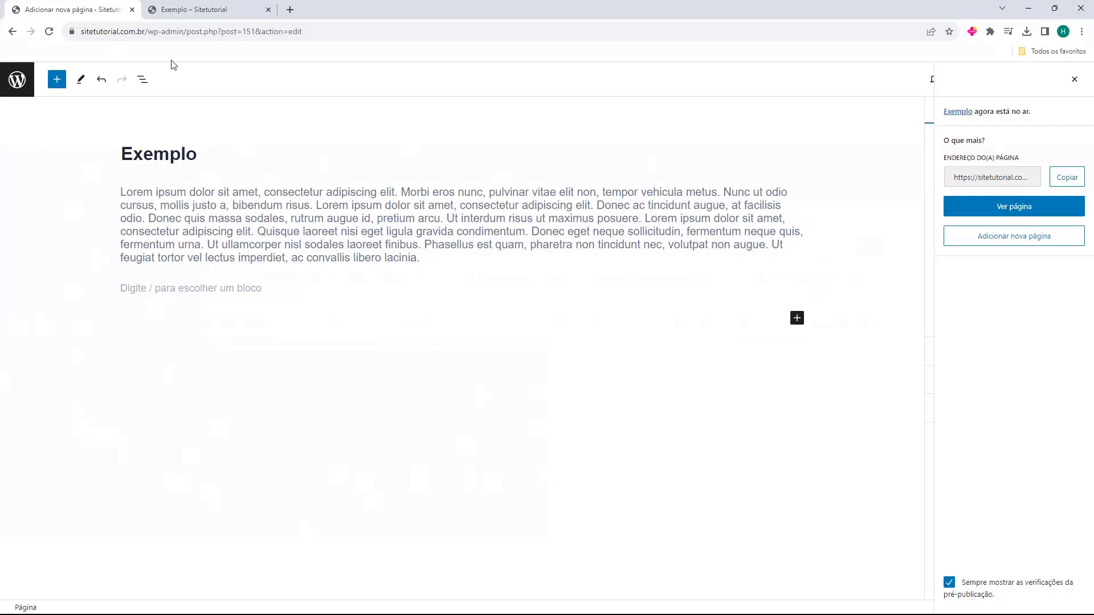
{"action": "left_click", "coordinate": [269, 9]}
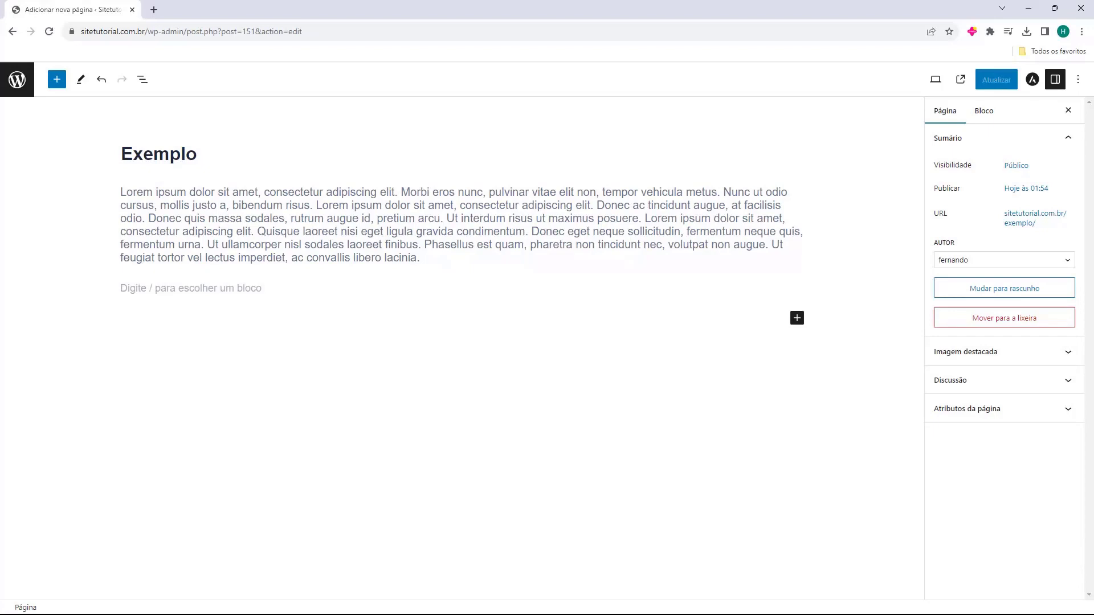